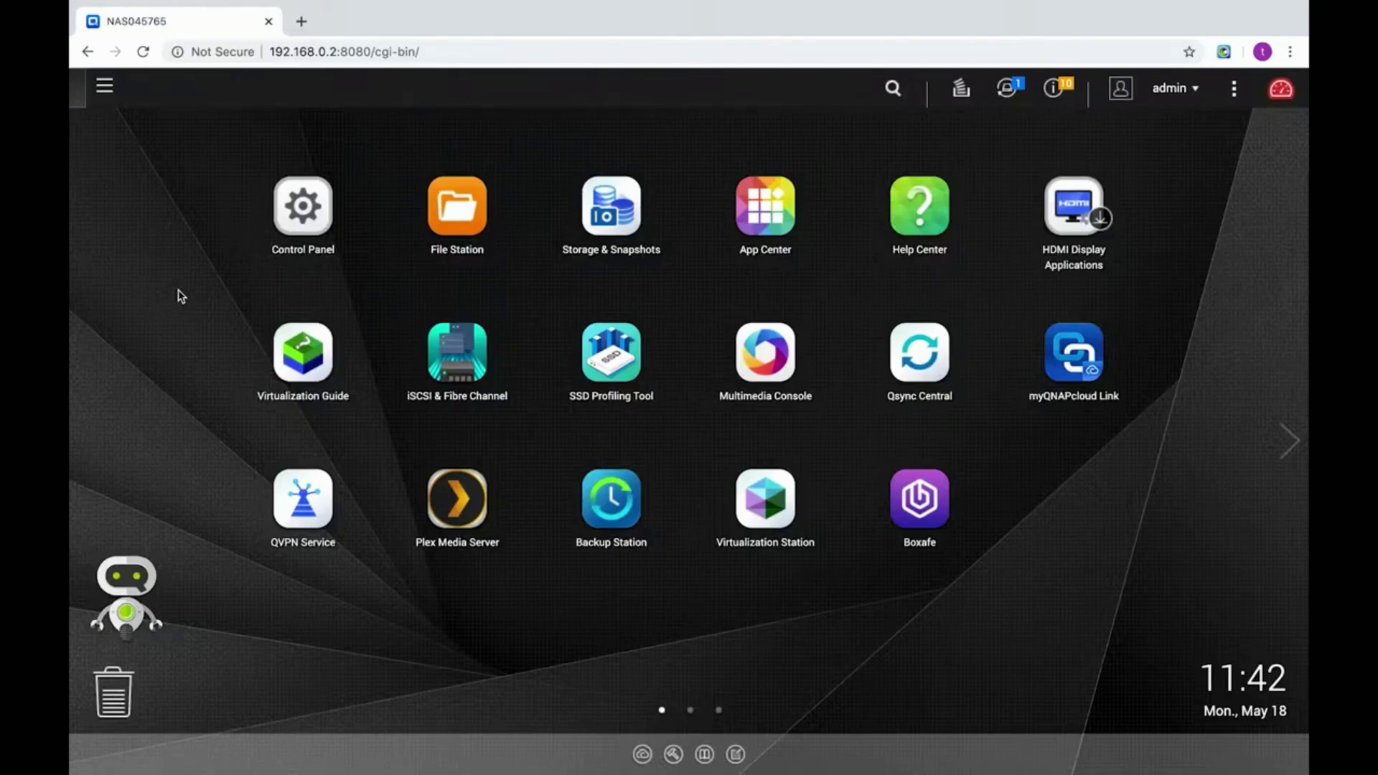
Launch Hybrid Backup Sync 3 from App Center, switch off its welcome guide, and show the Time Machine service.
click(755, 221)
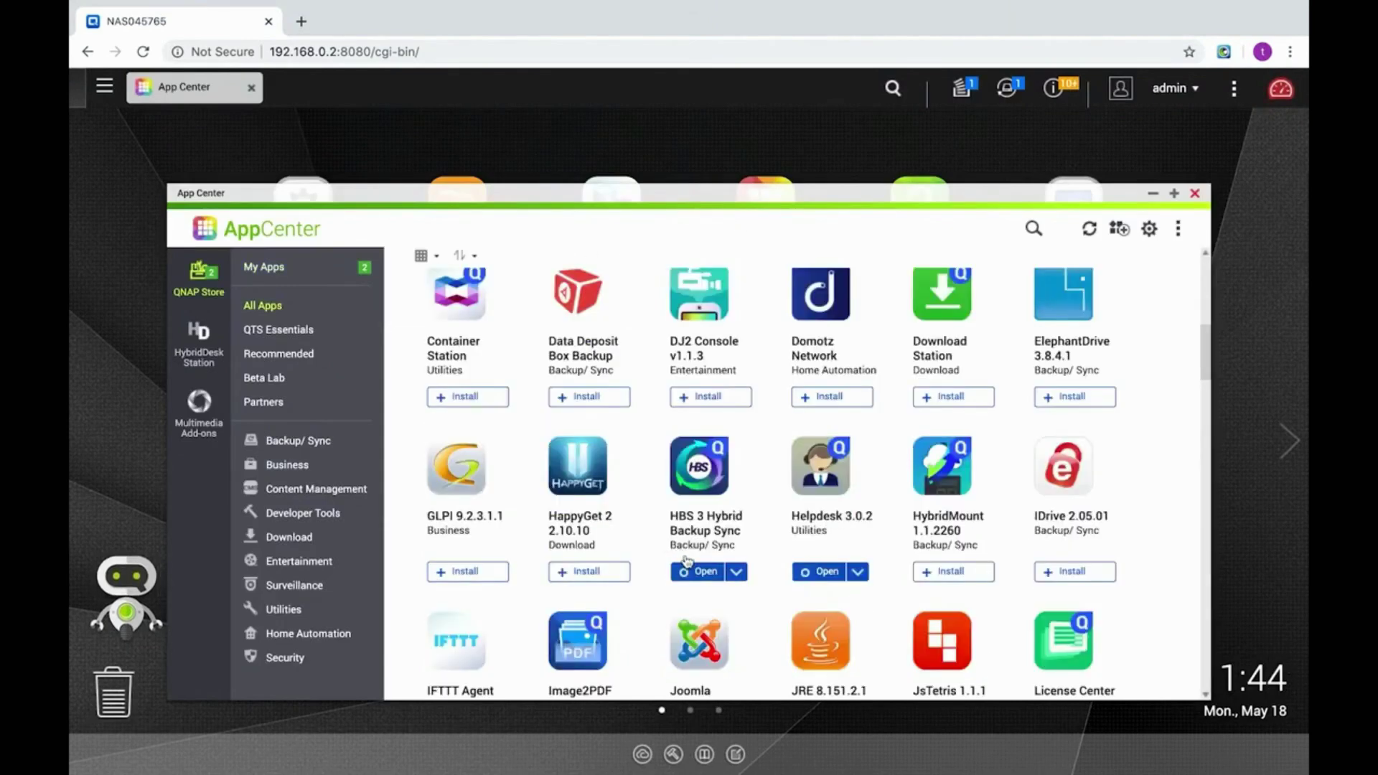
click(693, 571)
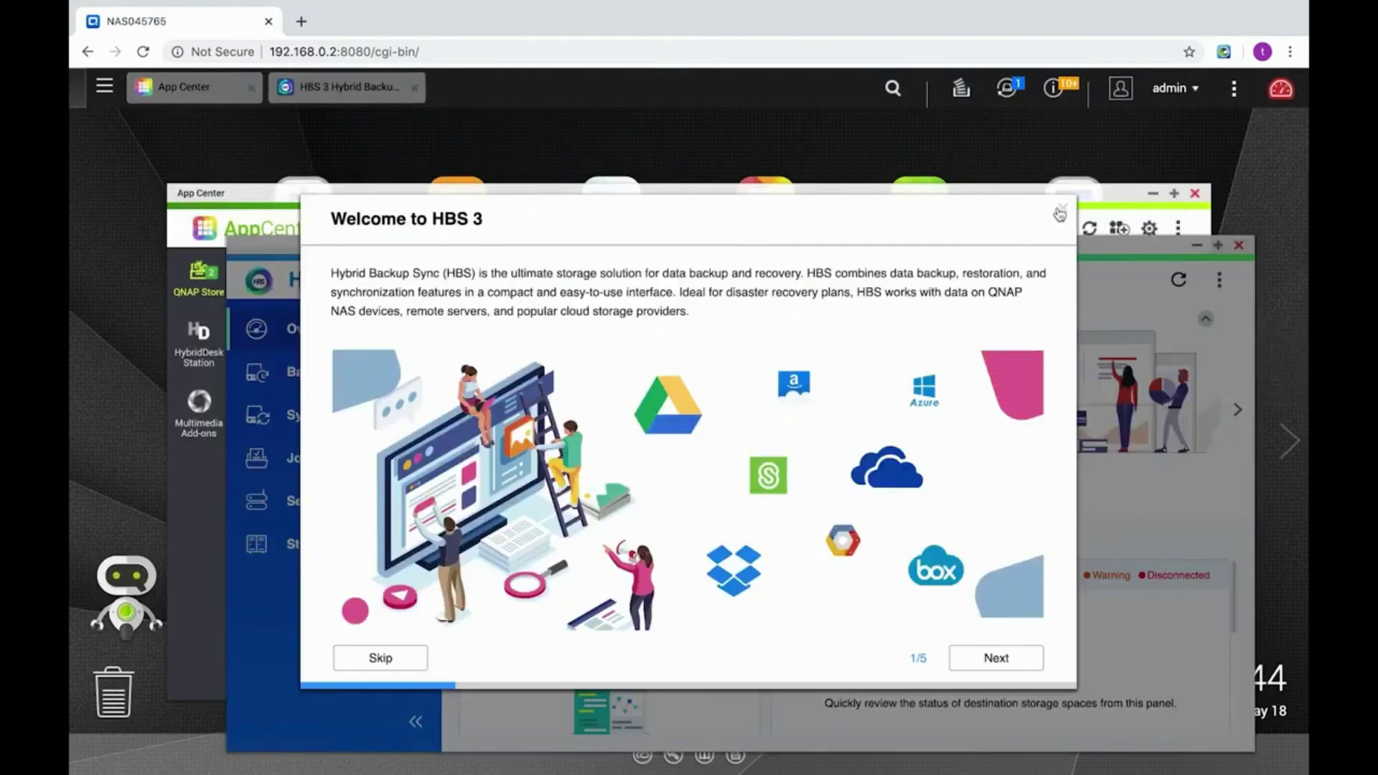
click(1063, 208)
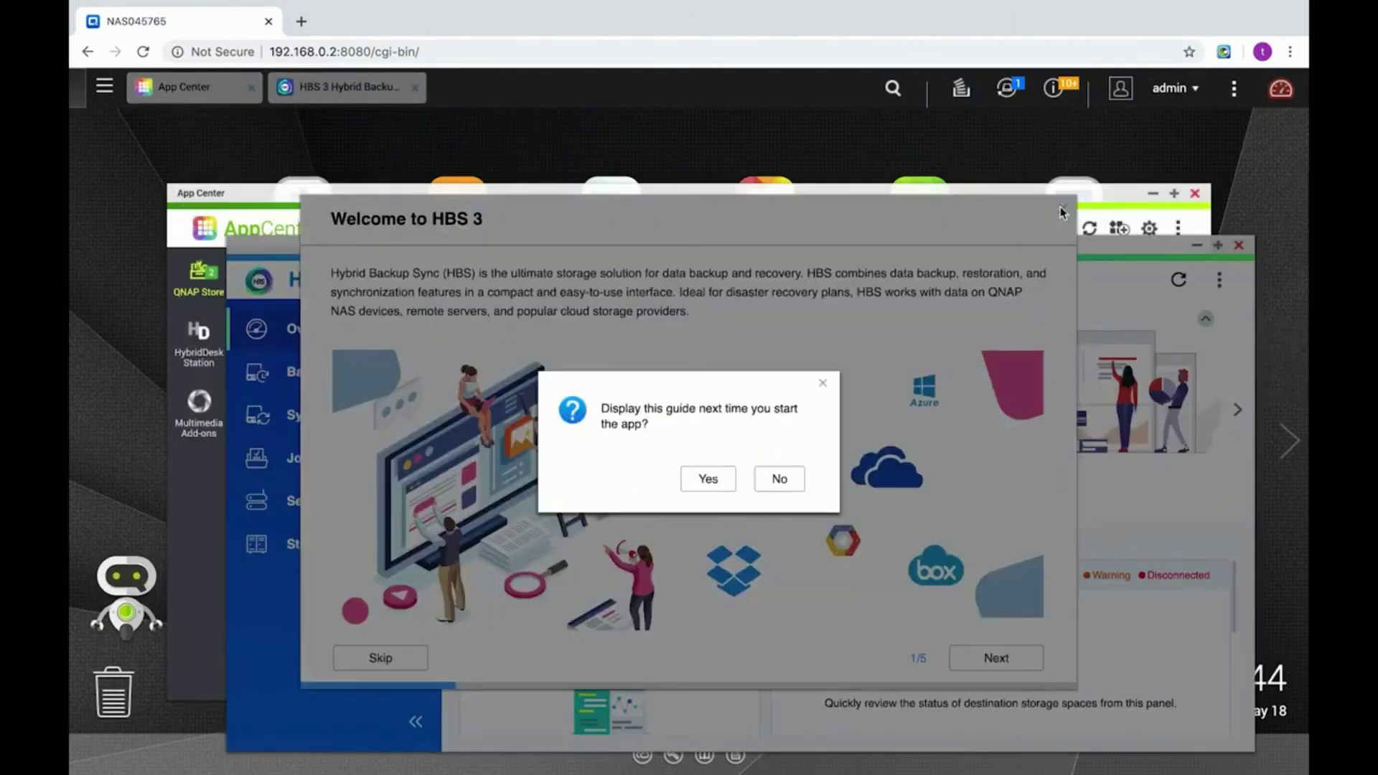
click(763, 487)
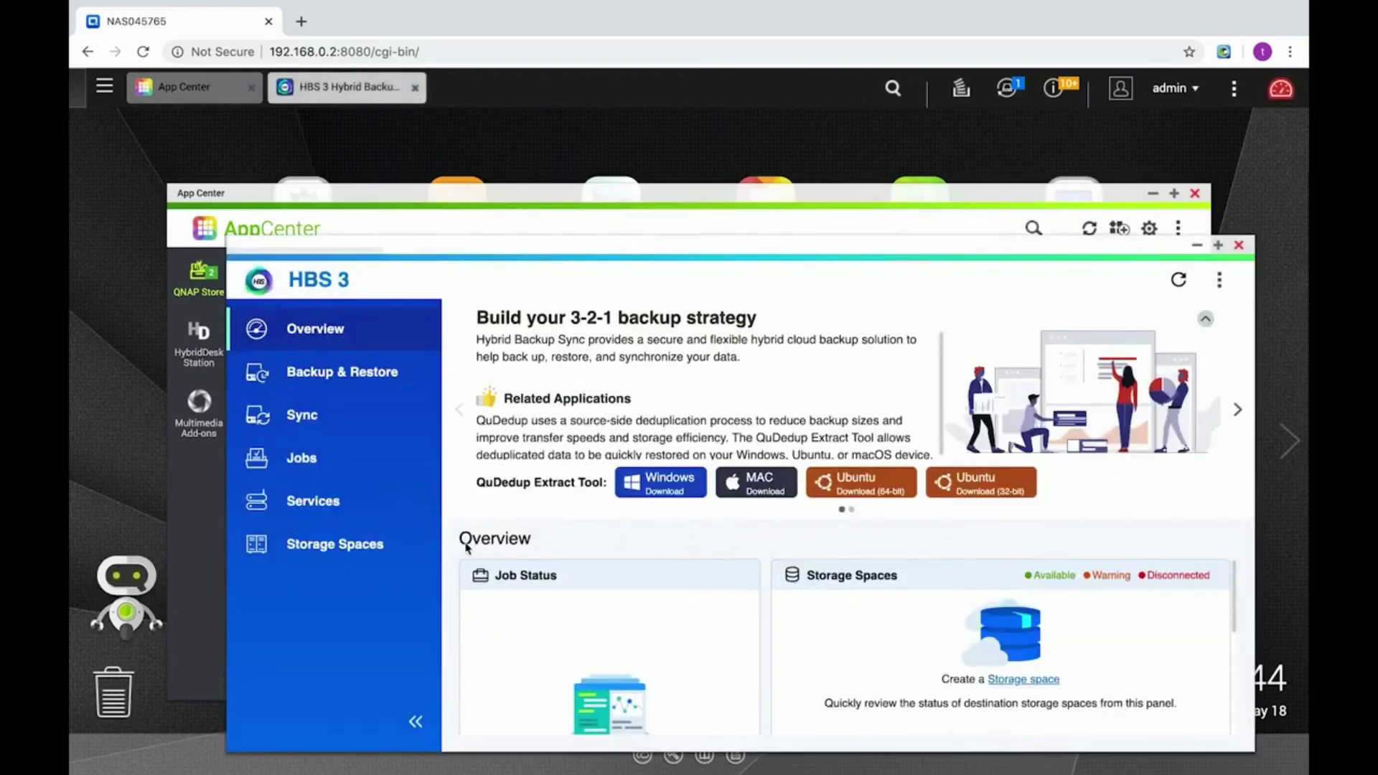
click(383, 513)
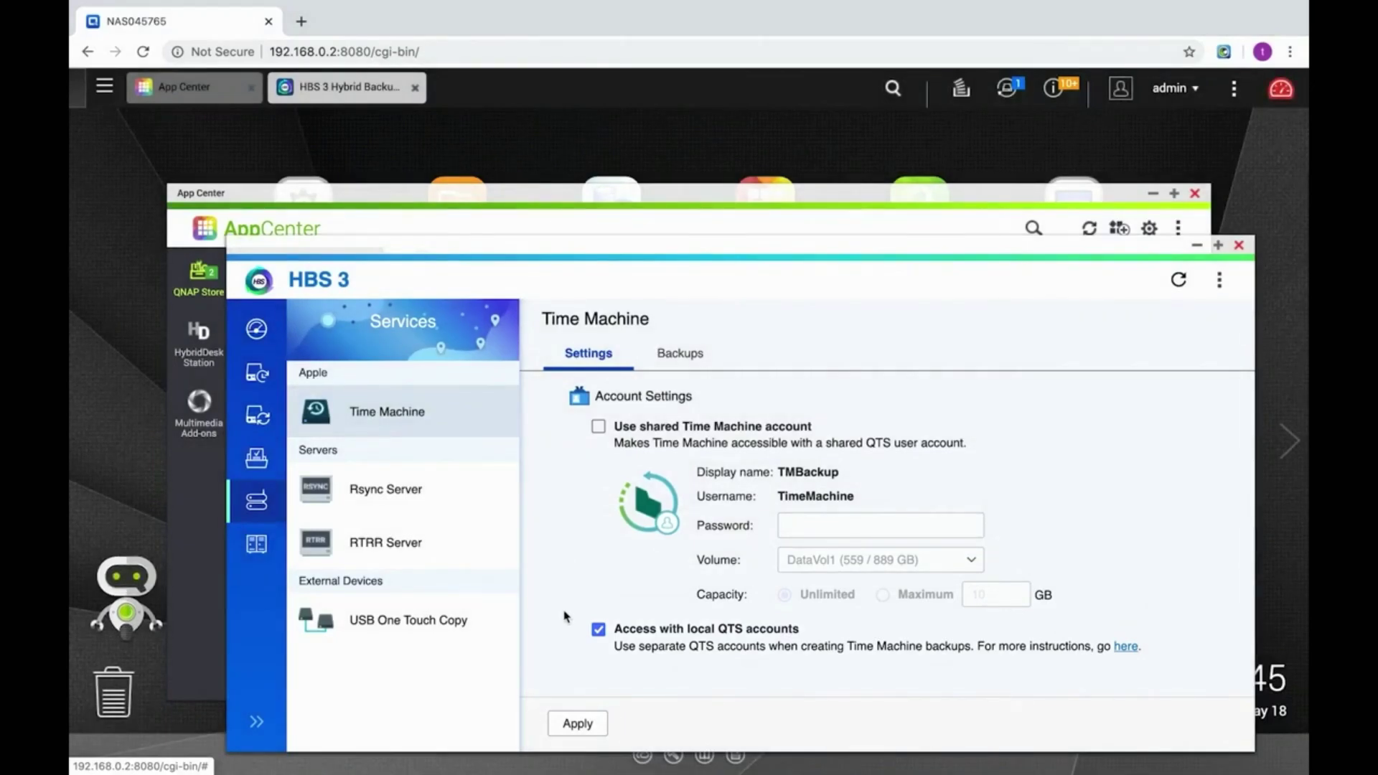
Replace local QTS account access with a password-protected shared Time Machine account on DataVol2, accepting SMB 2.1.
click(598, 629)
click(598, 427)
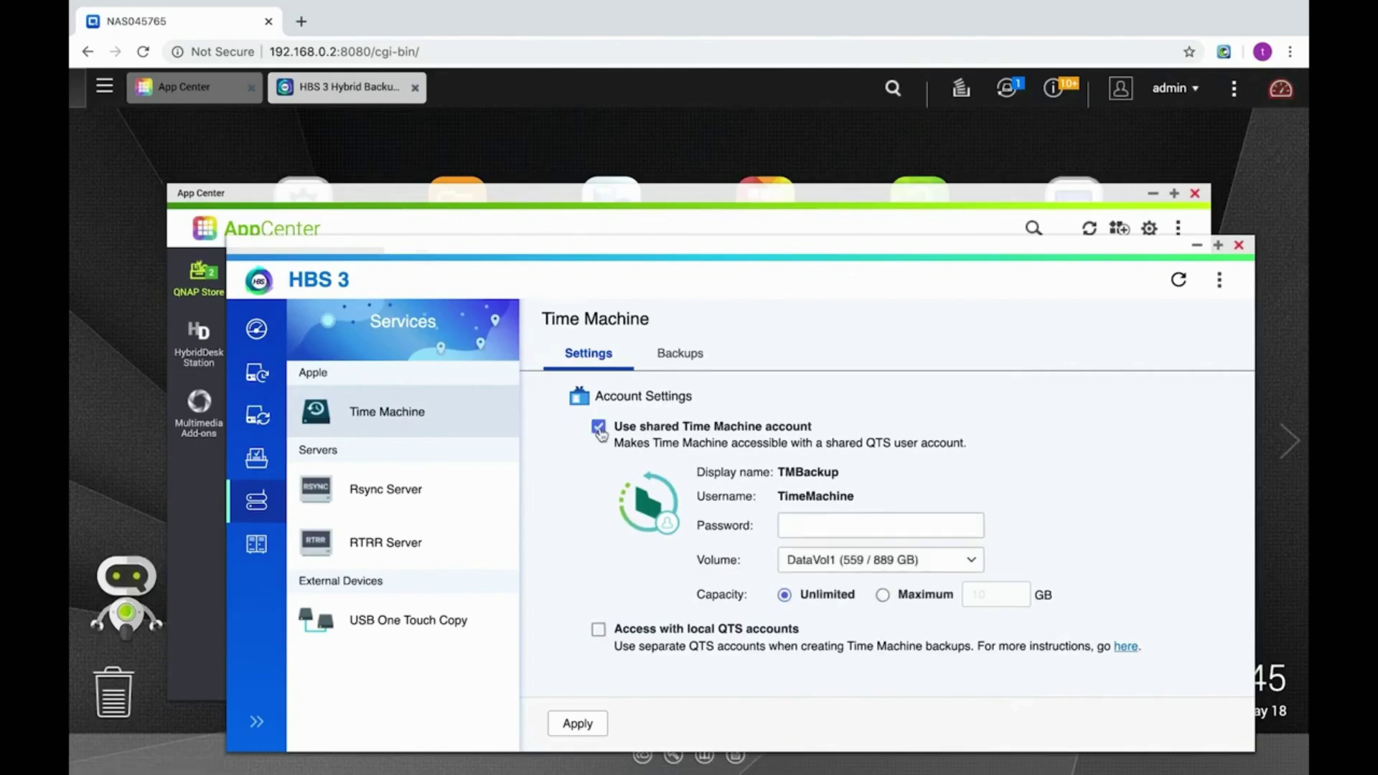
click(851, 521)
text(*******)
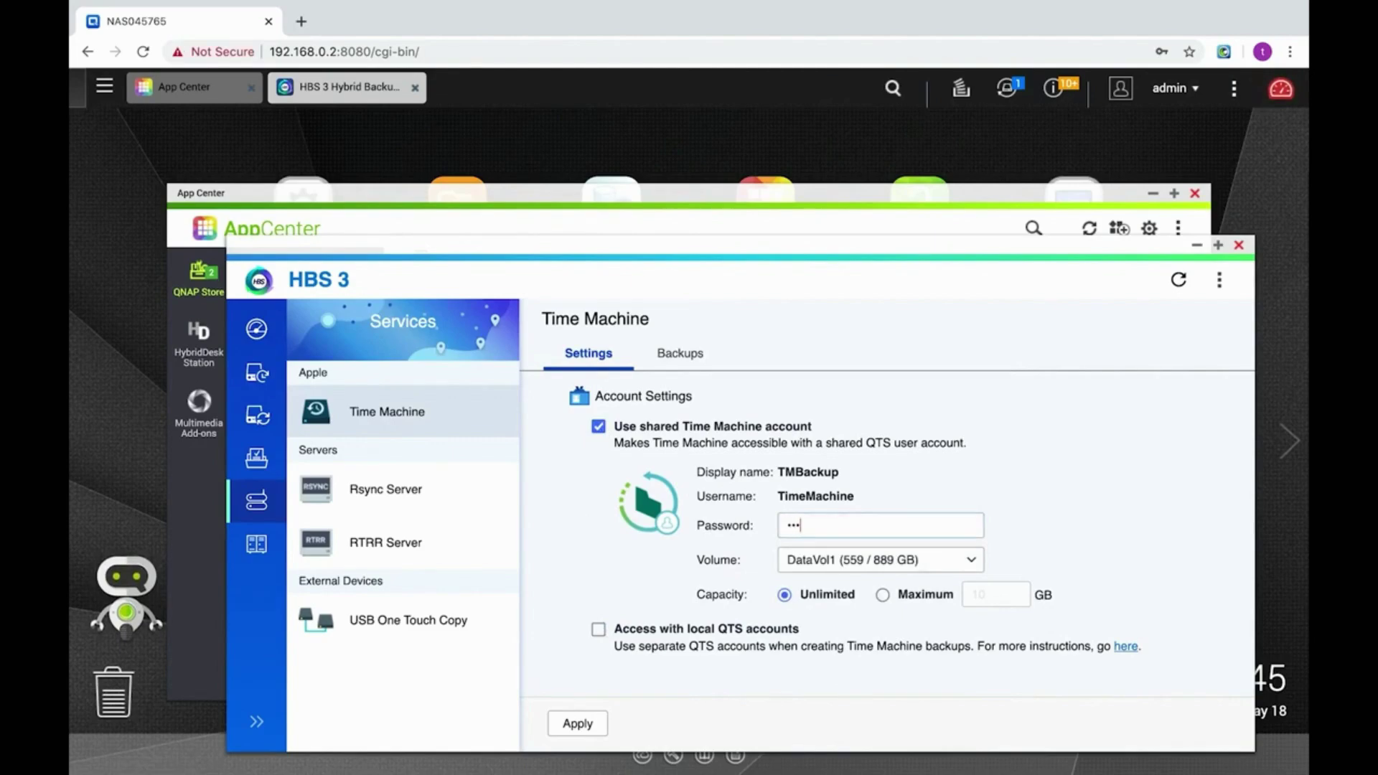
click(941, 564)
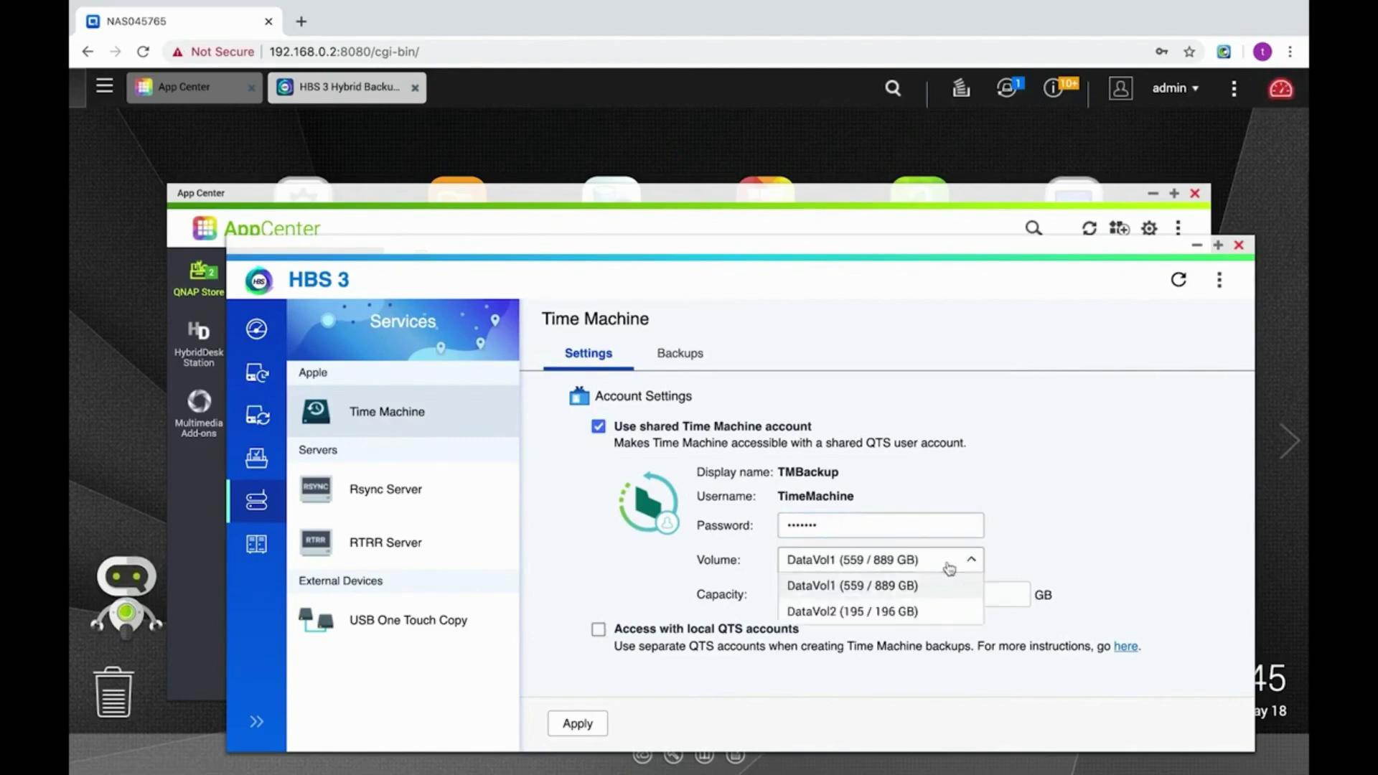
click(902, 613)
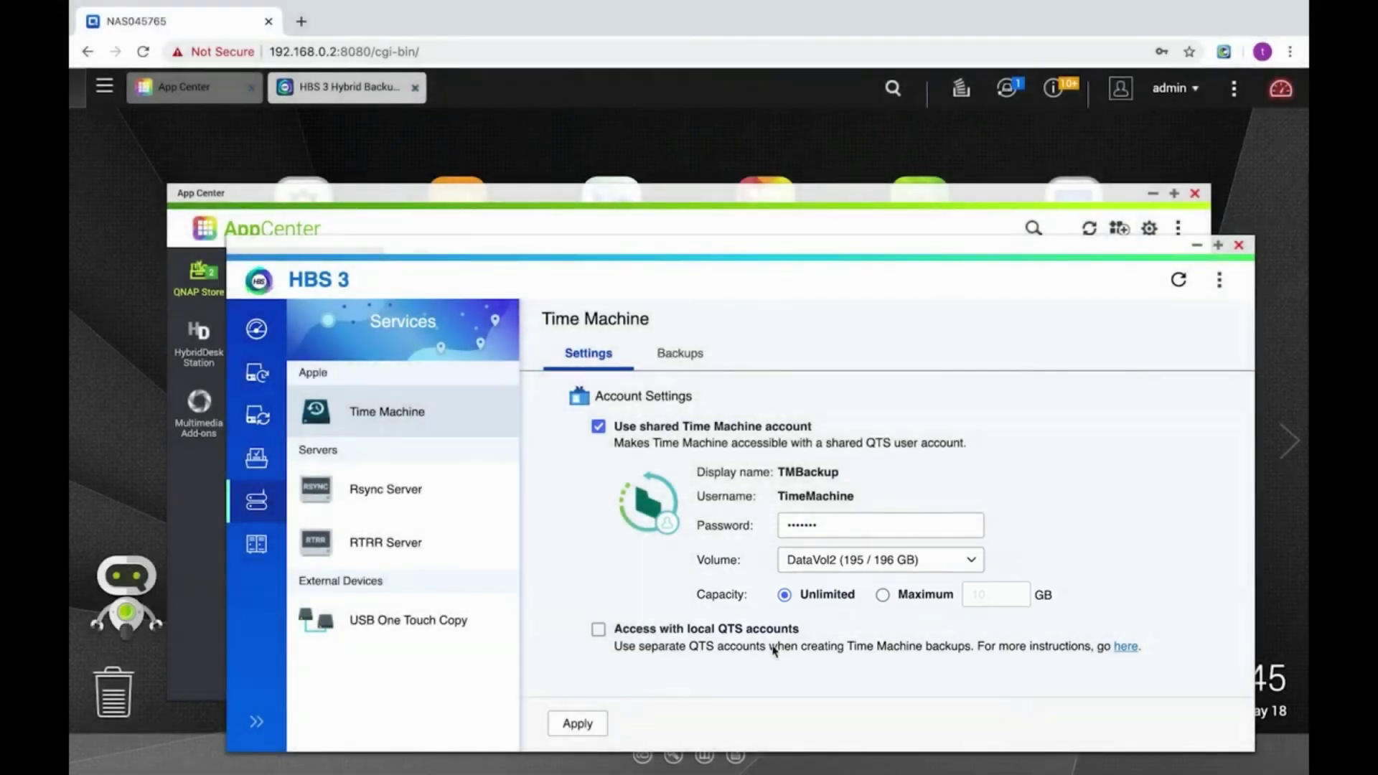
click(579, 723)
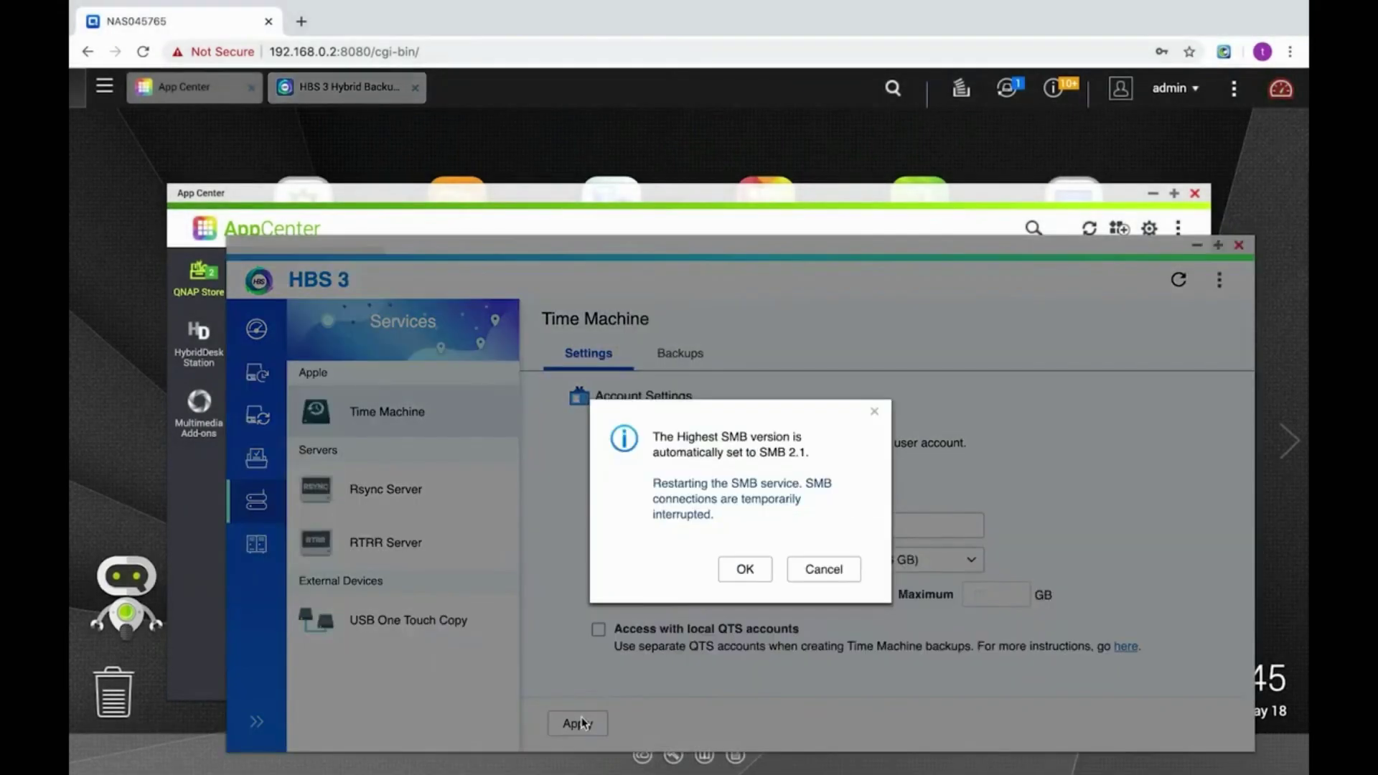
click(745, 570)
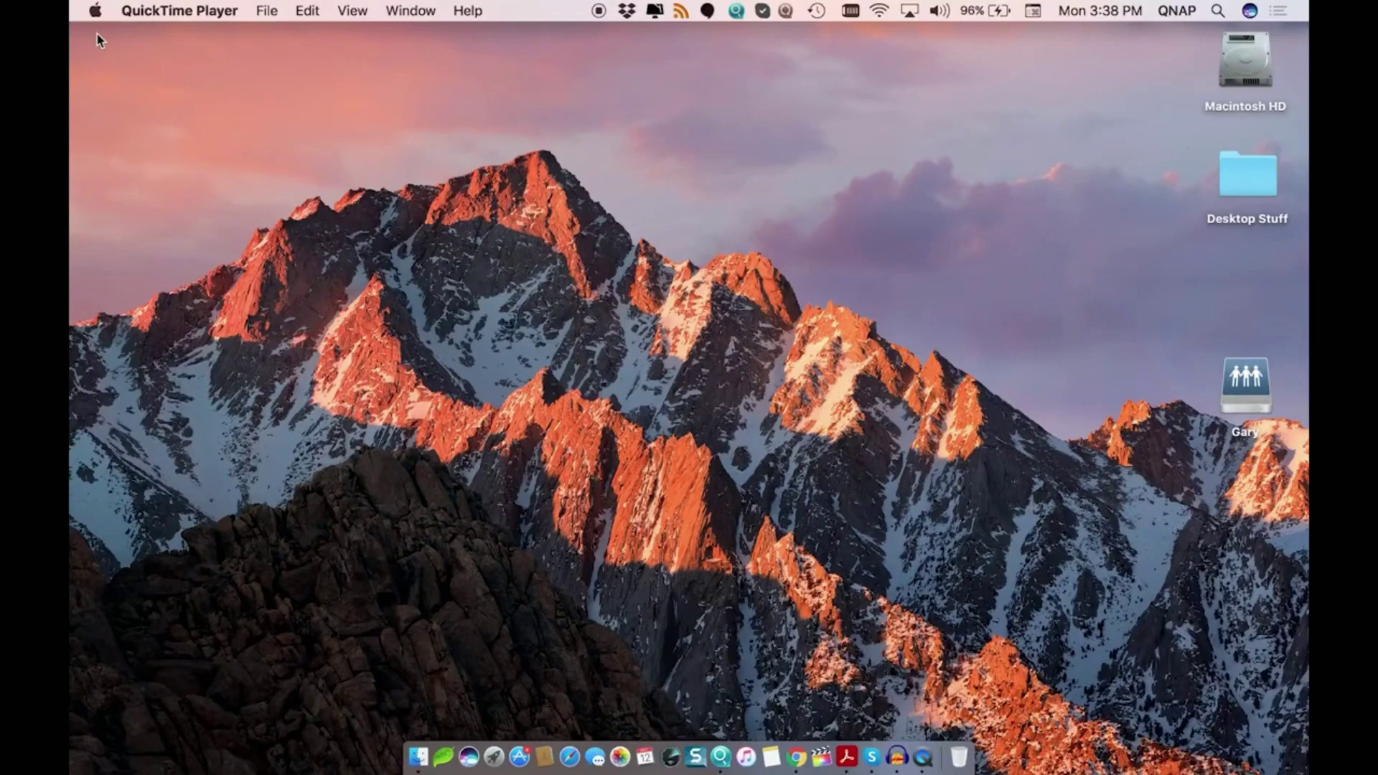
In System Preferences' Time Machine pane, choose the NAS's TMBackup share as the backup disk.
click(95, 10)
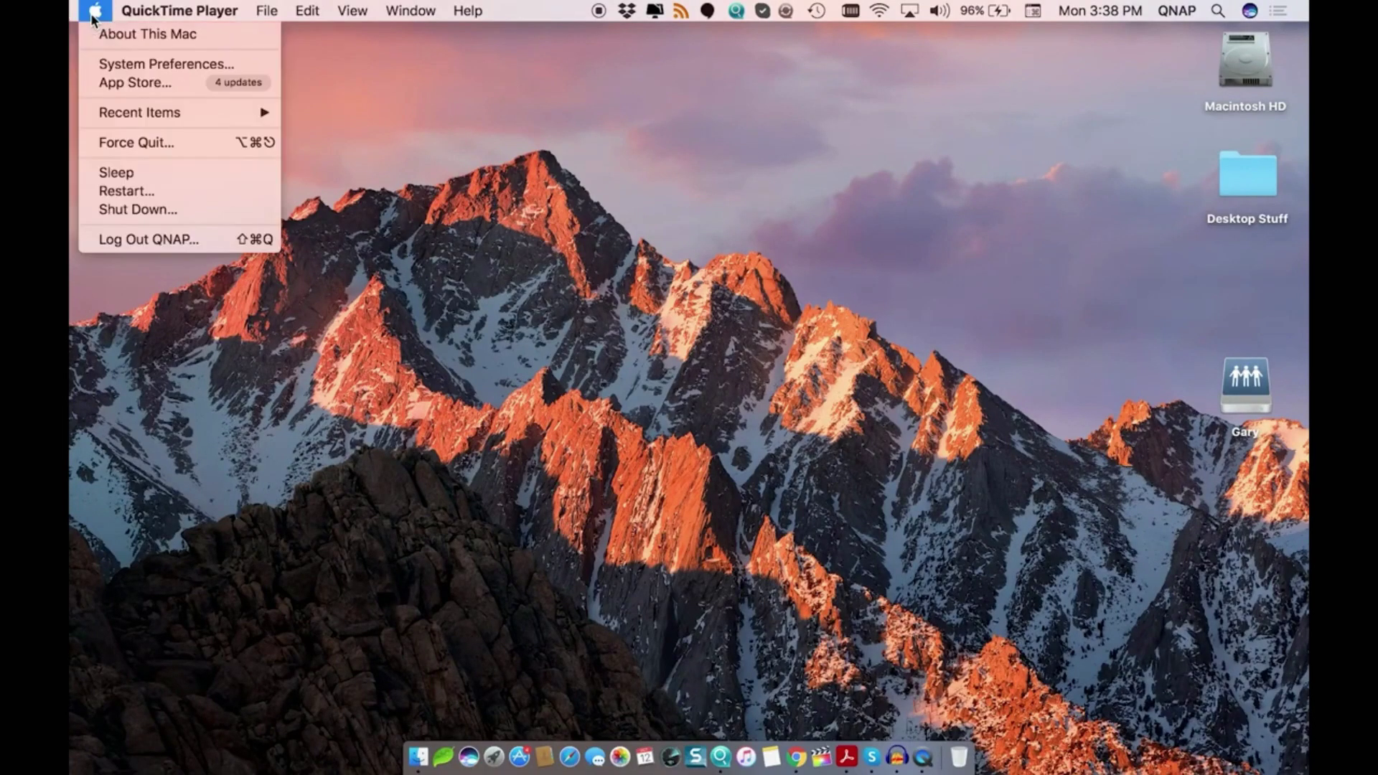
click(112, 64)
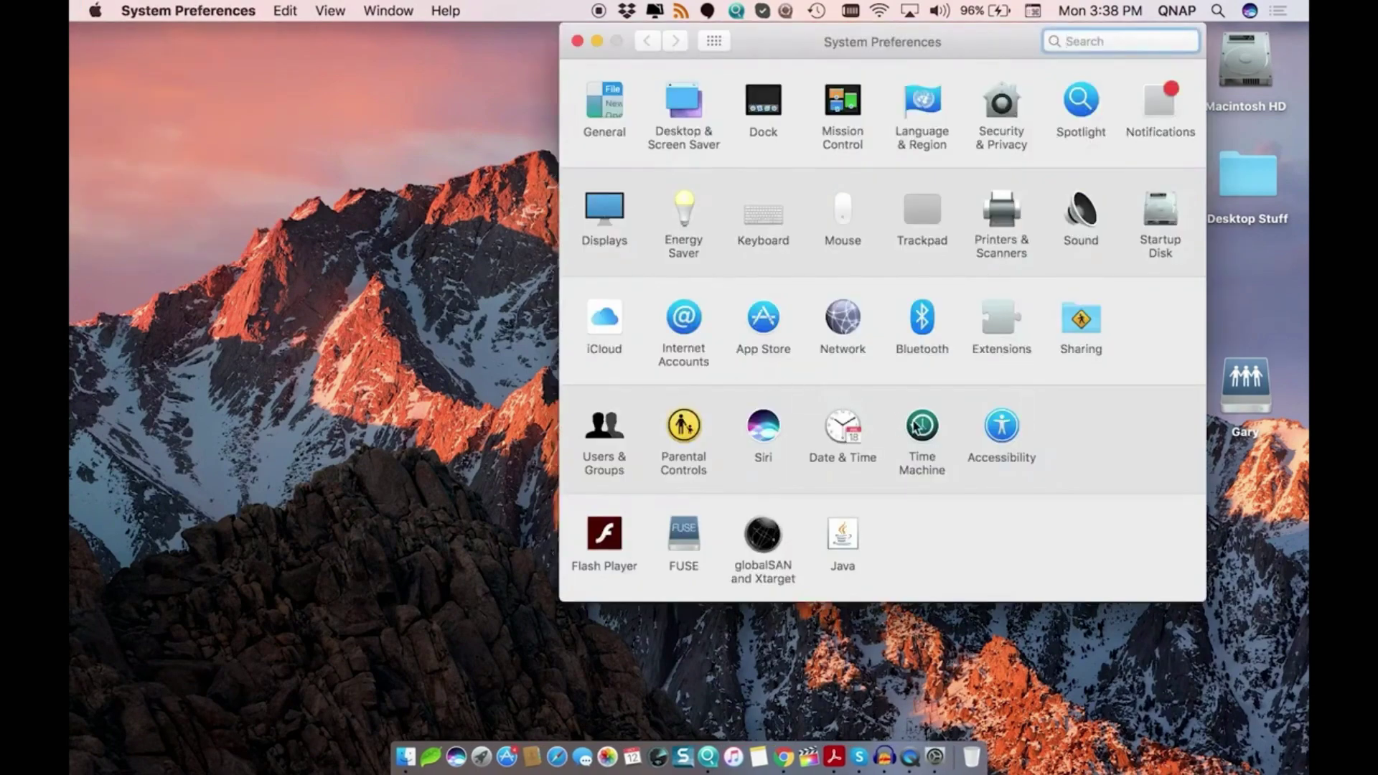
click(917, 423)
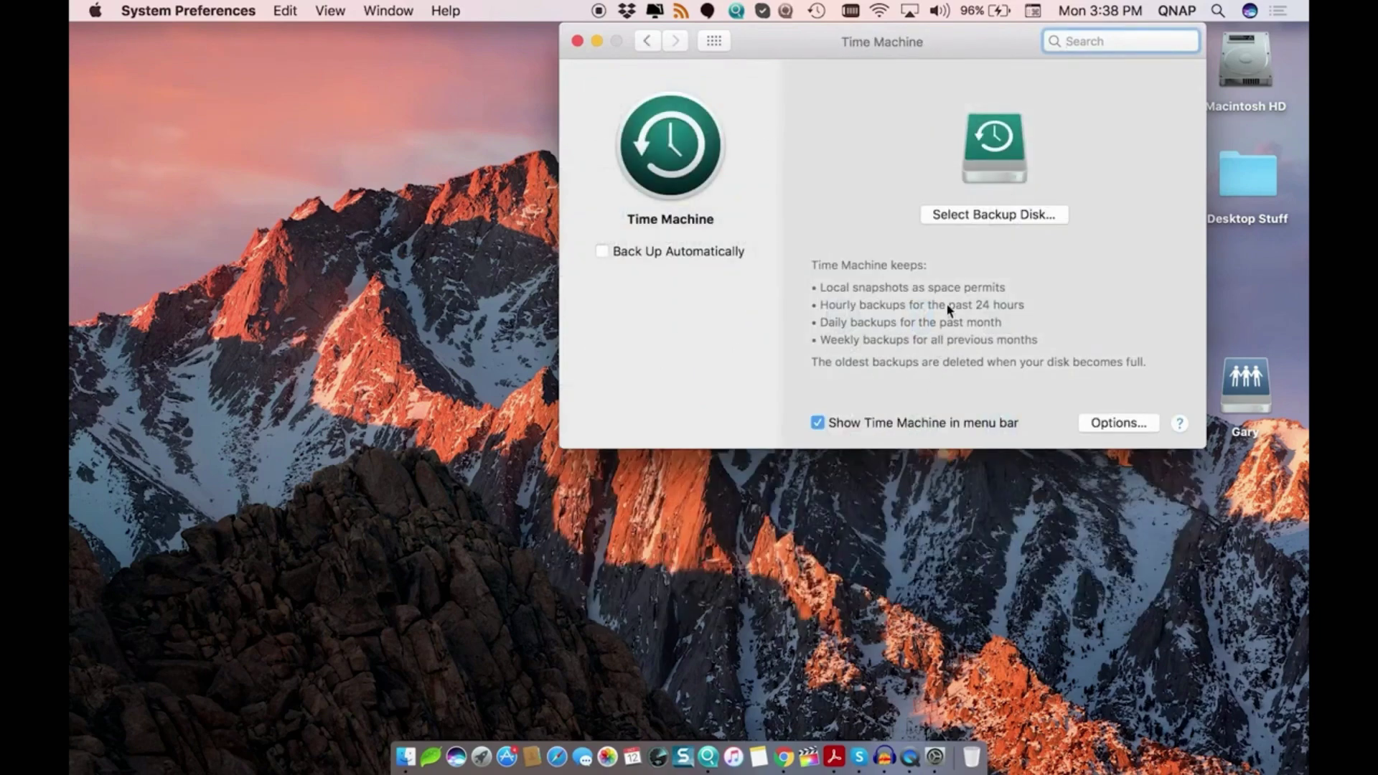
click(989, 214)
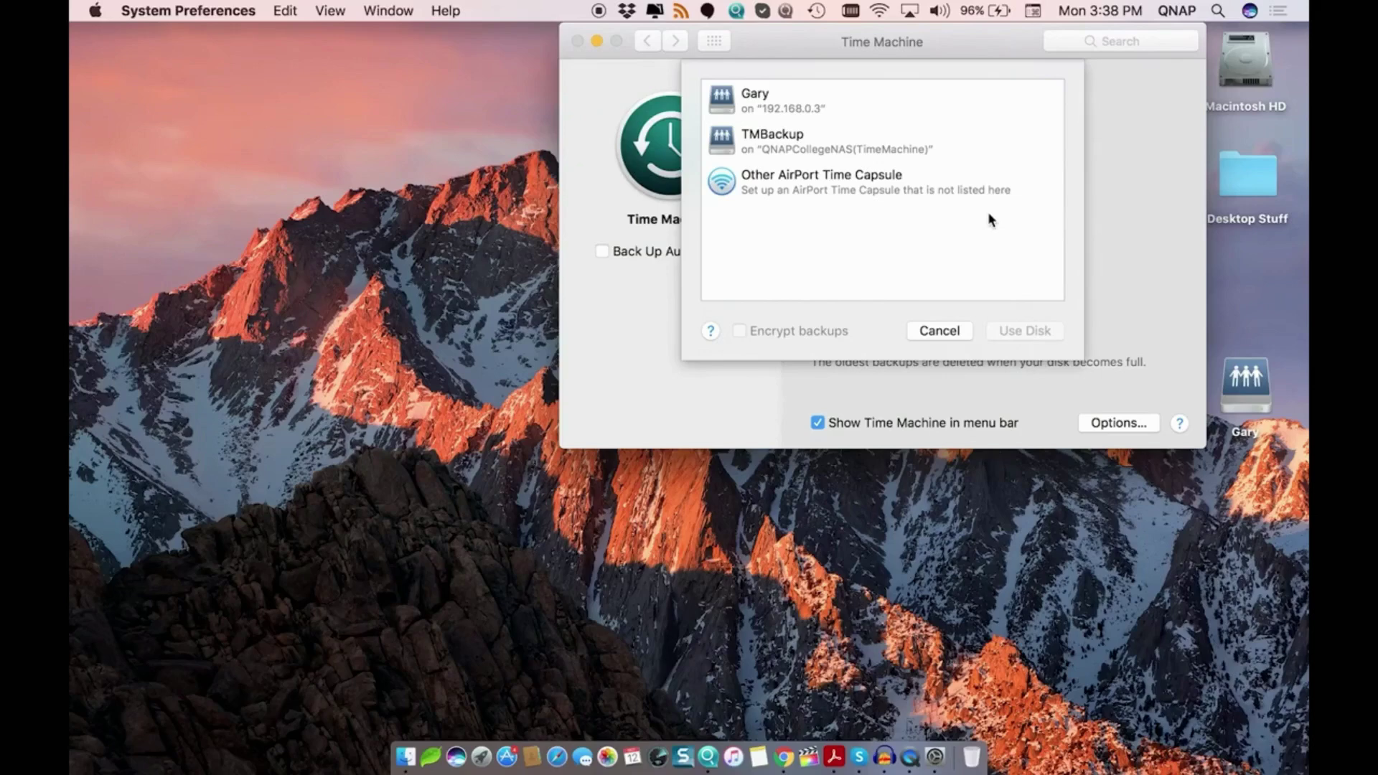
click(815, 144)
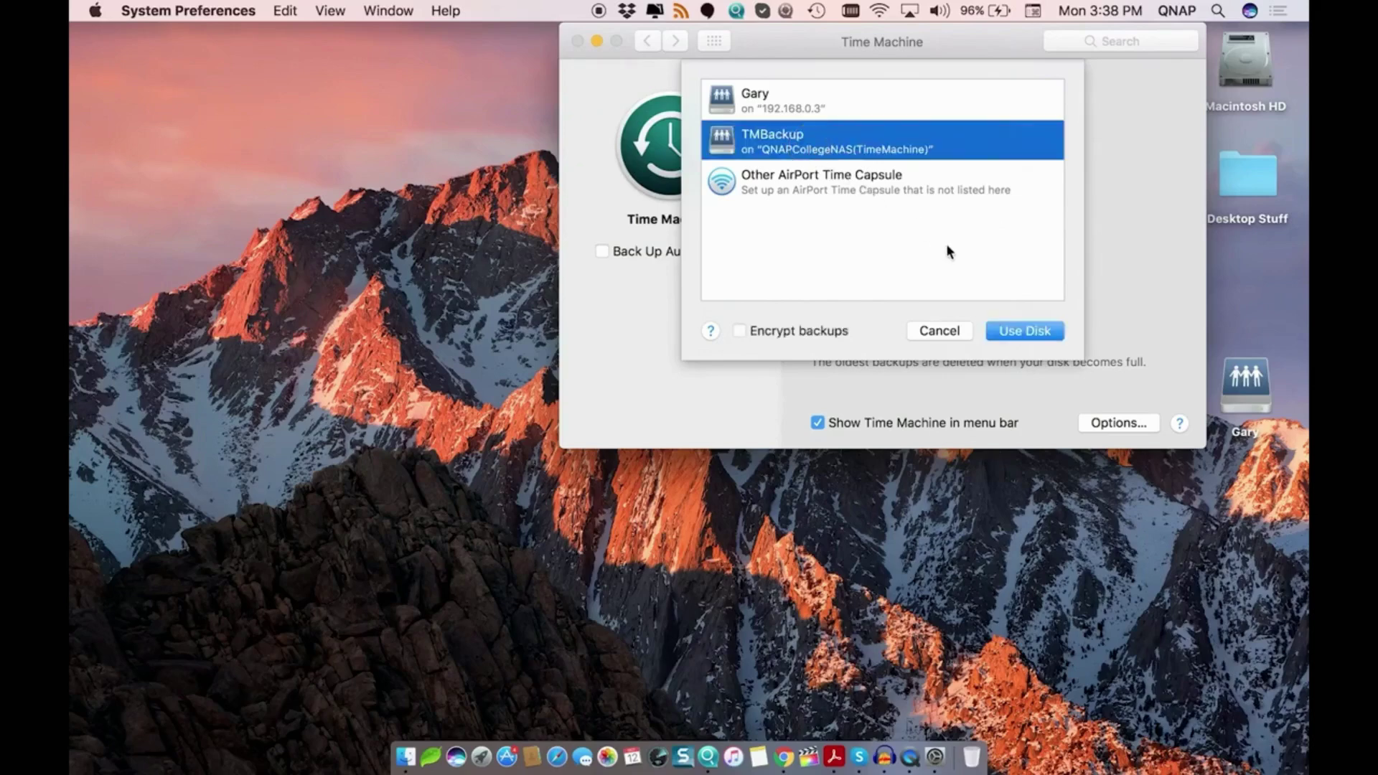
click(1011, 332)
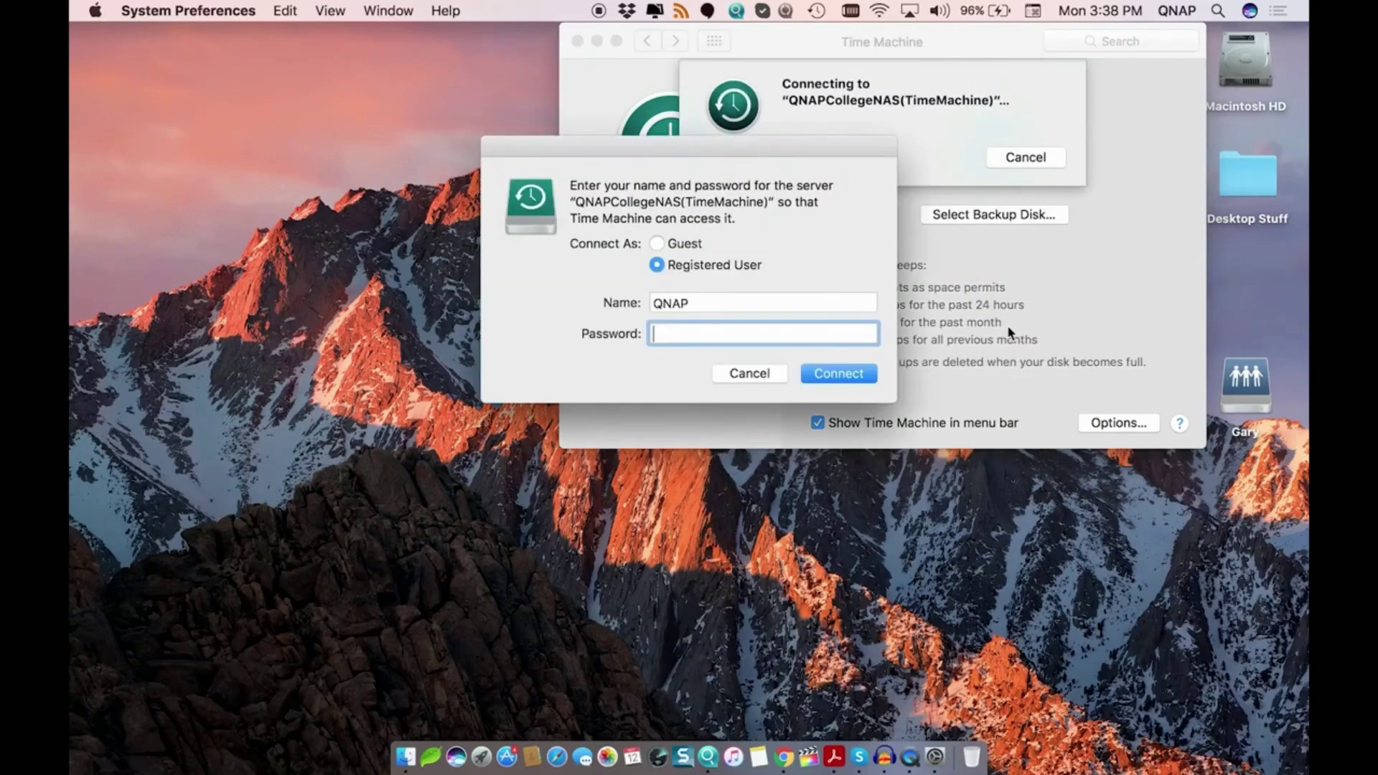
Log in to the share as registered user TimeMachine with the shared account password.
double_click(797, 305)
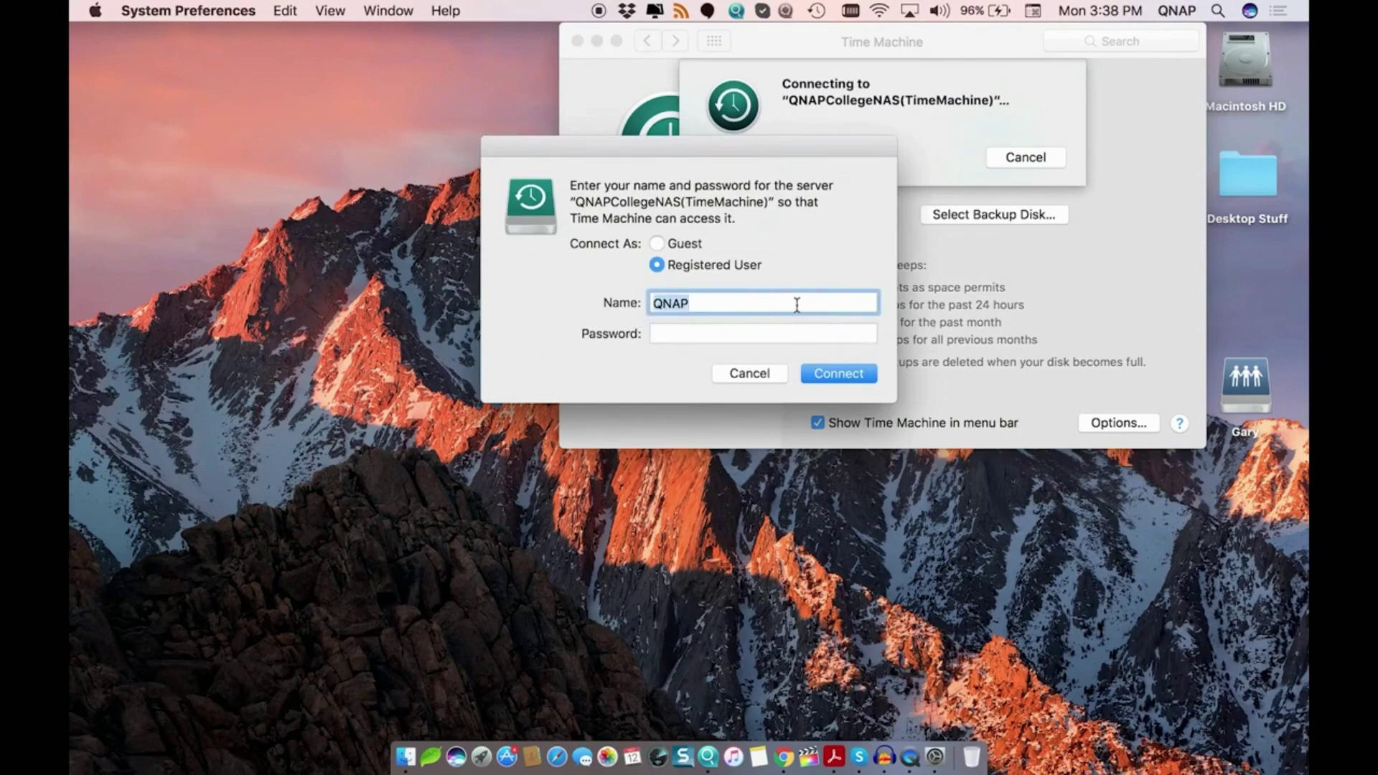
text(TimeMachine)
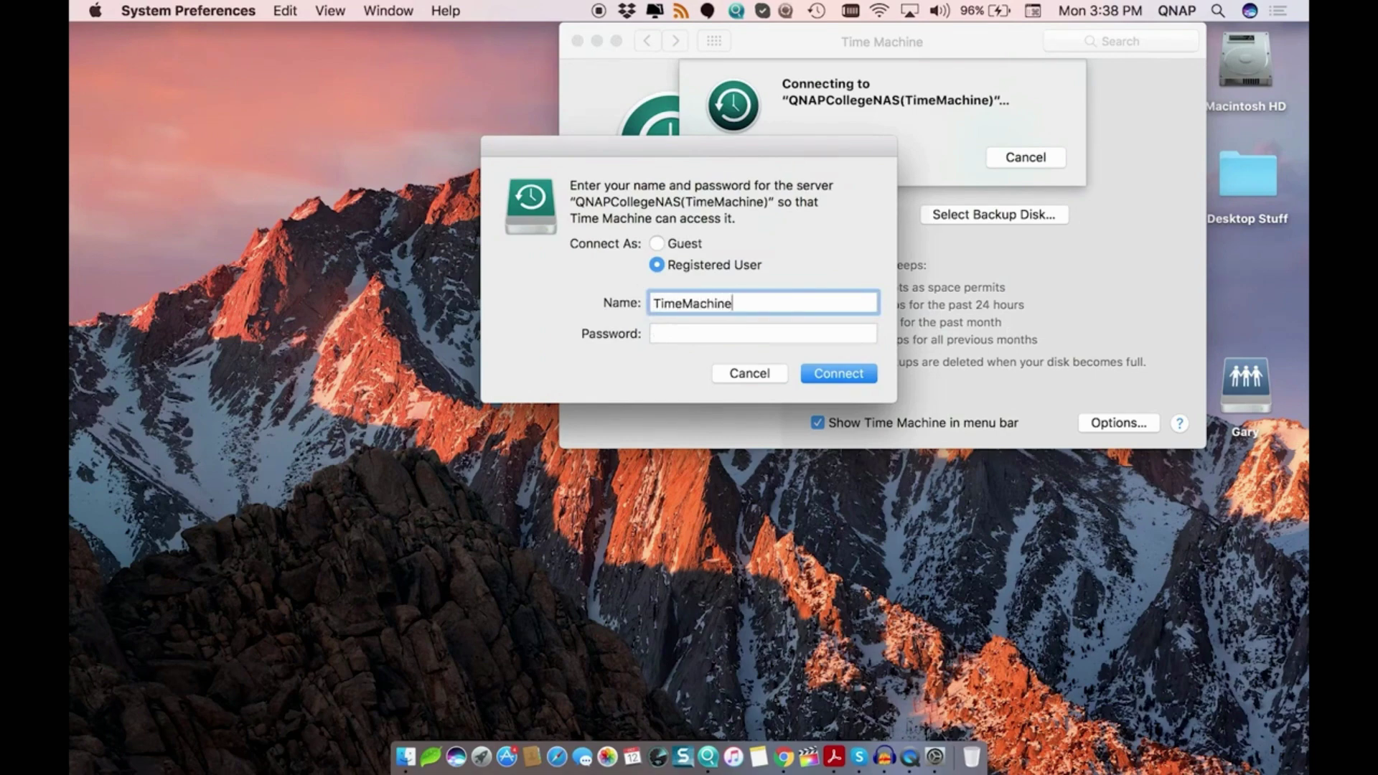
click(763, 334)
text(••••)
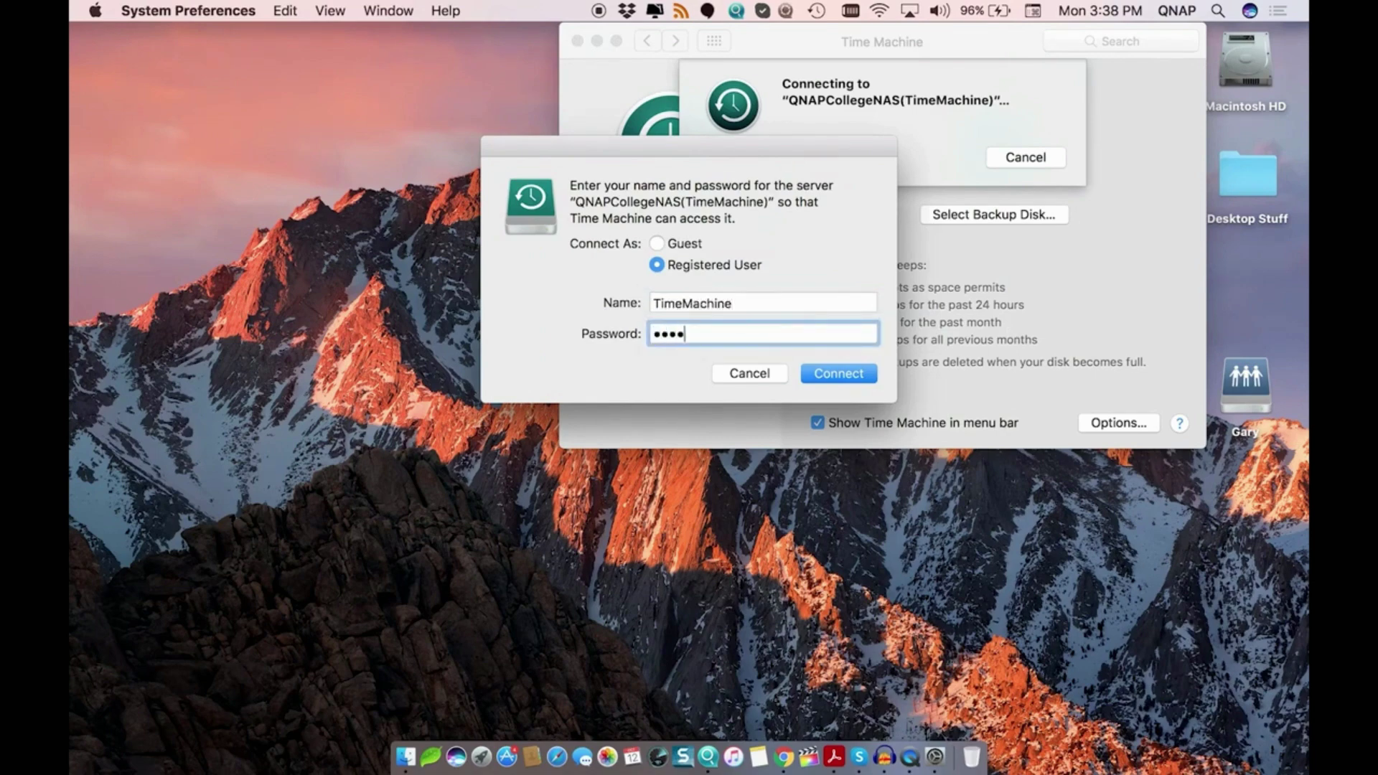
text(••••)
key(Return)
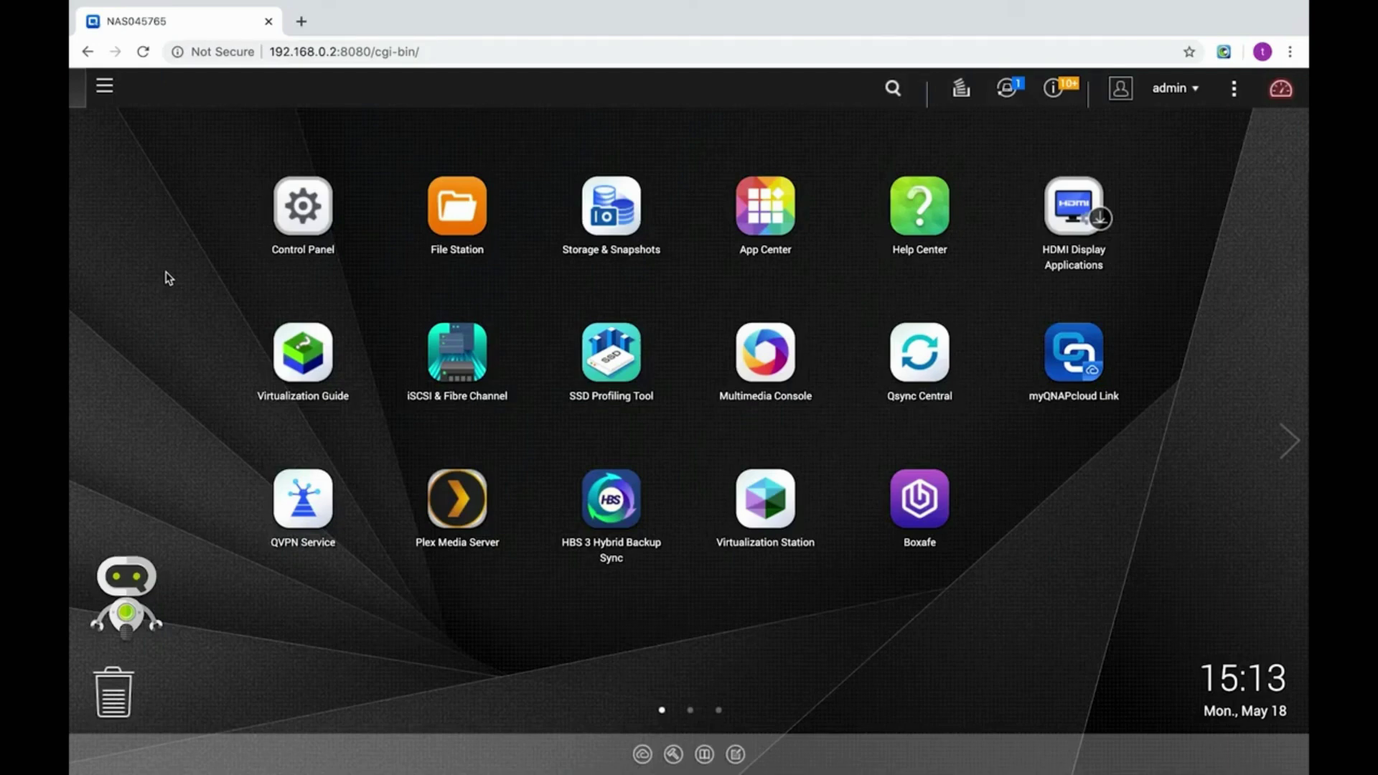
Enable Time Machine access with local QTS accounts in HBS 3 and apply, accepting the AFP and SMB 3.0 change.
click(601, 499)
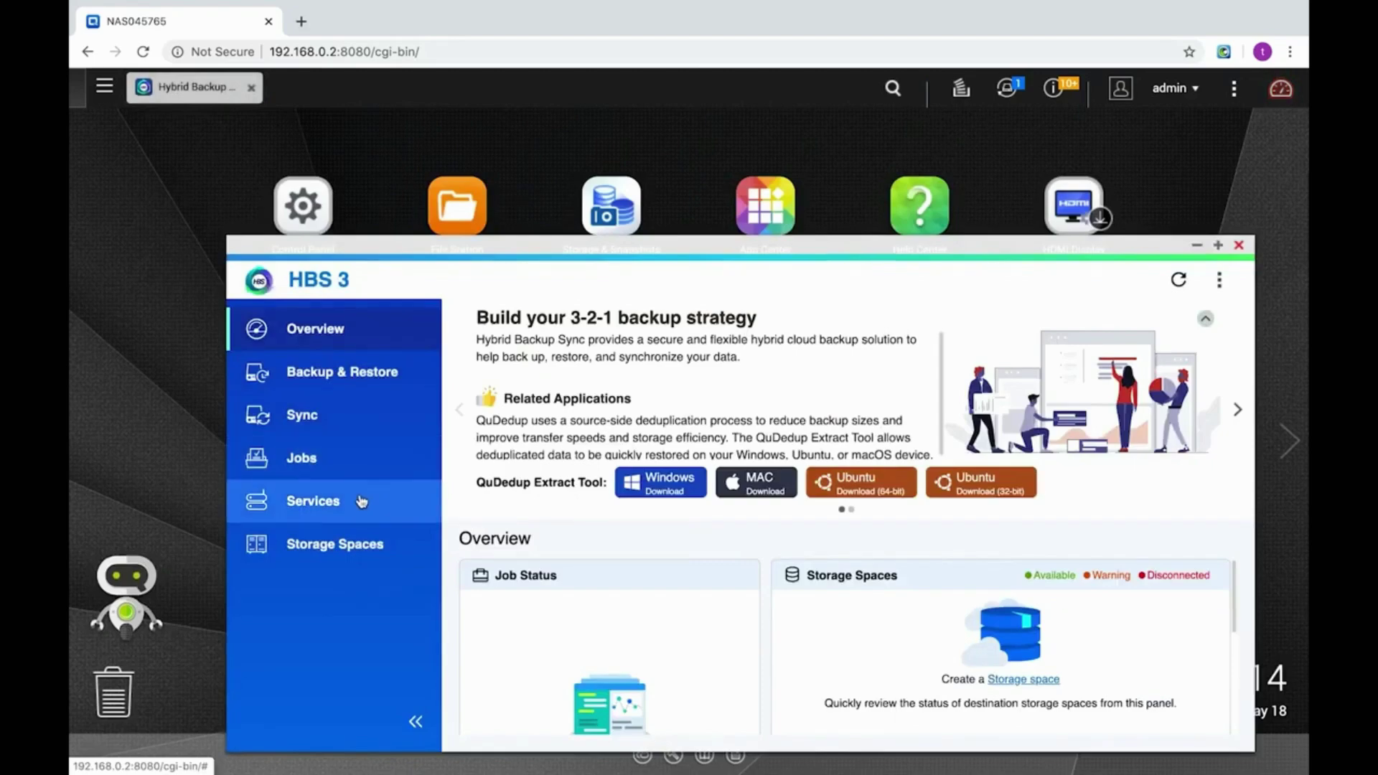
click(359, 500)
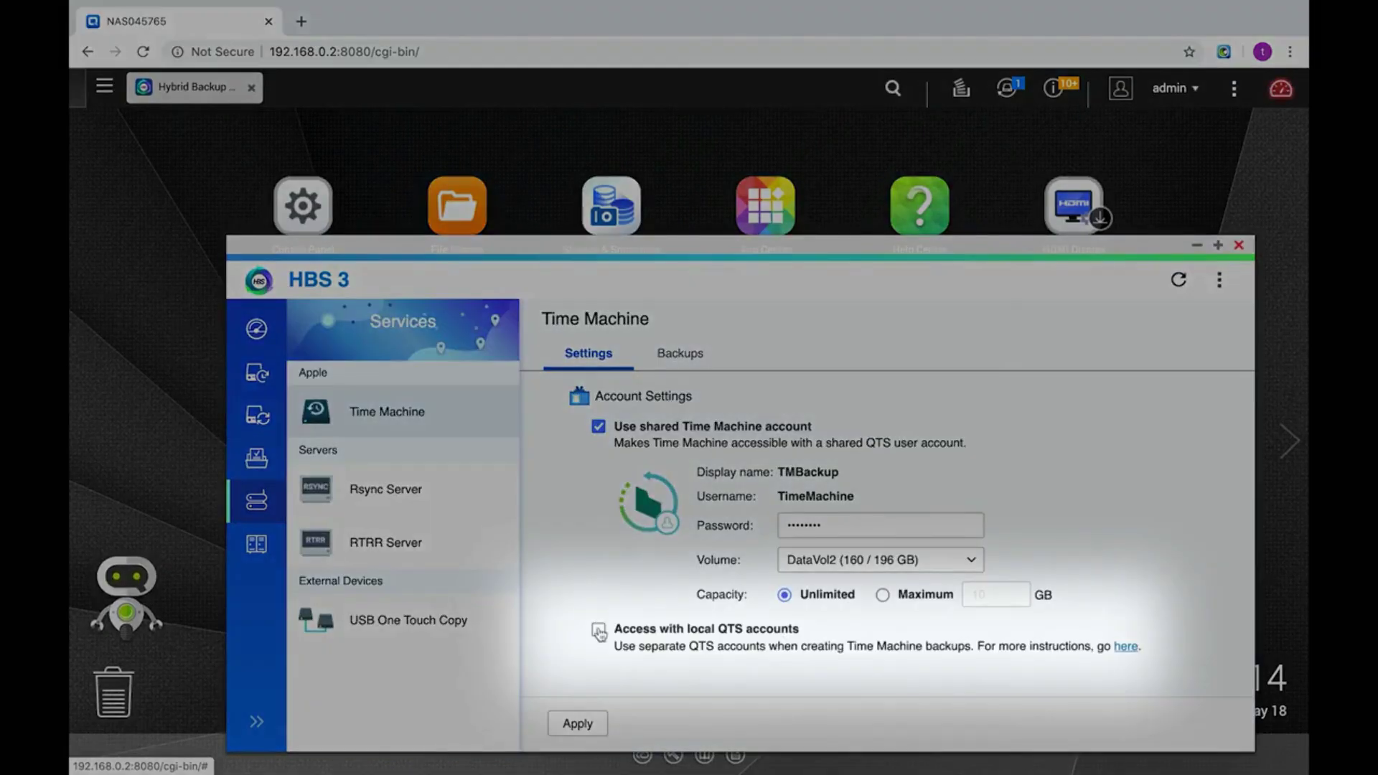
click(598, 629)
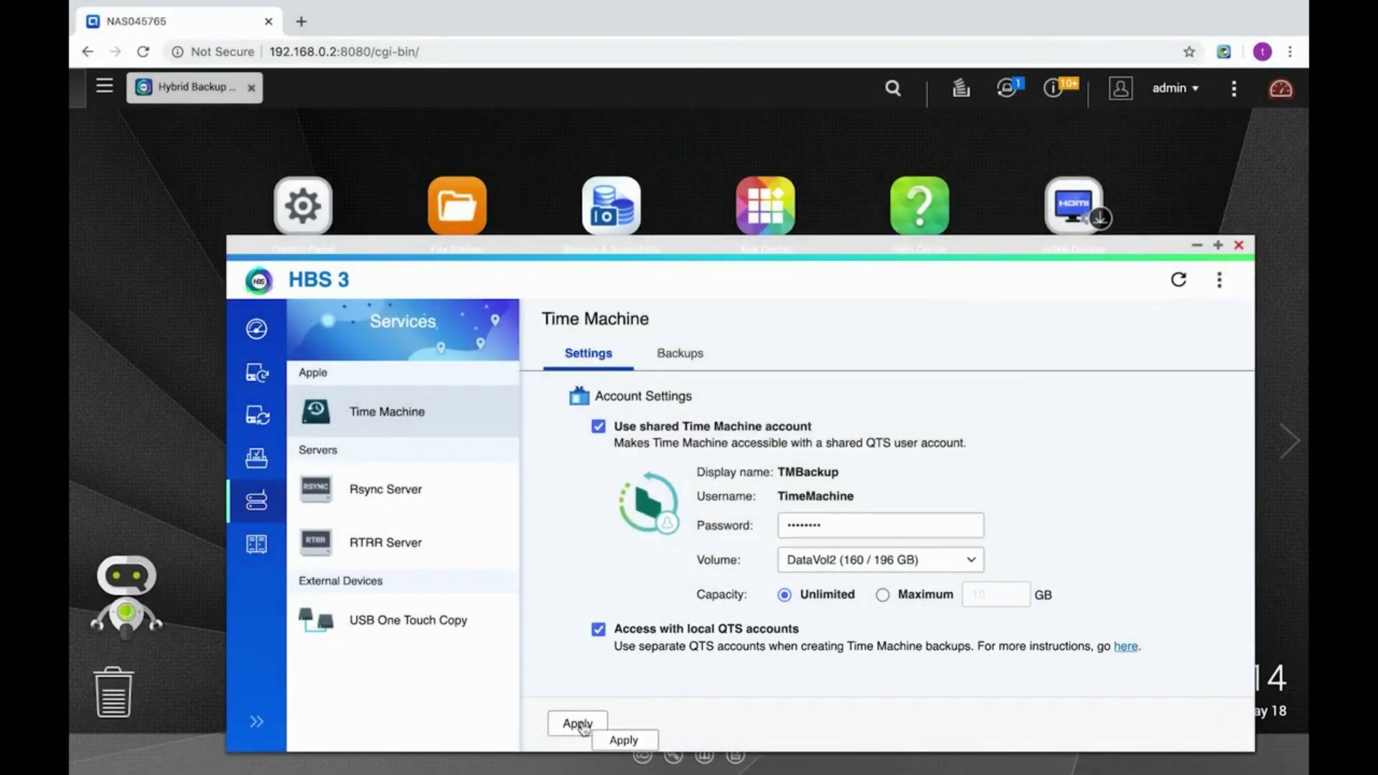
click(582, 725)
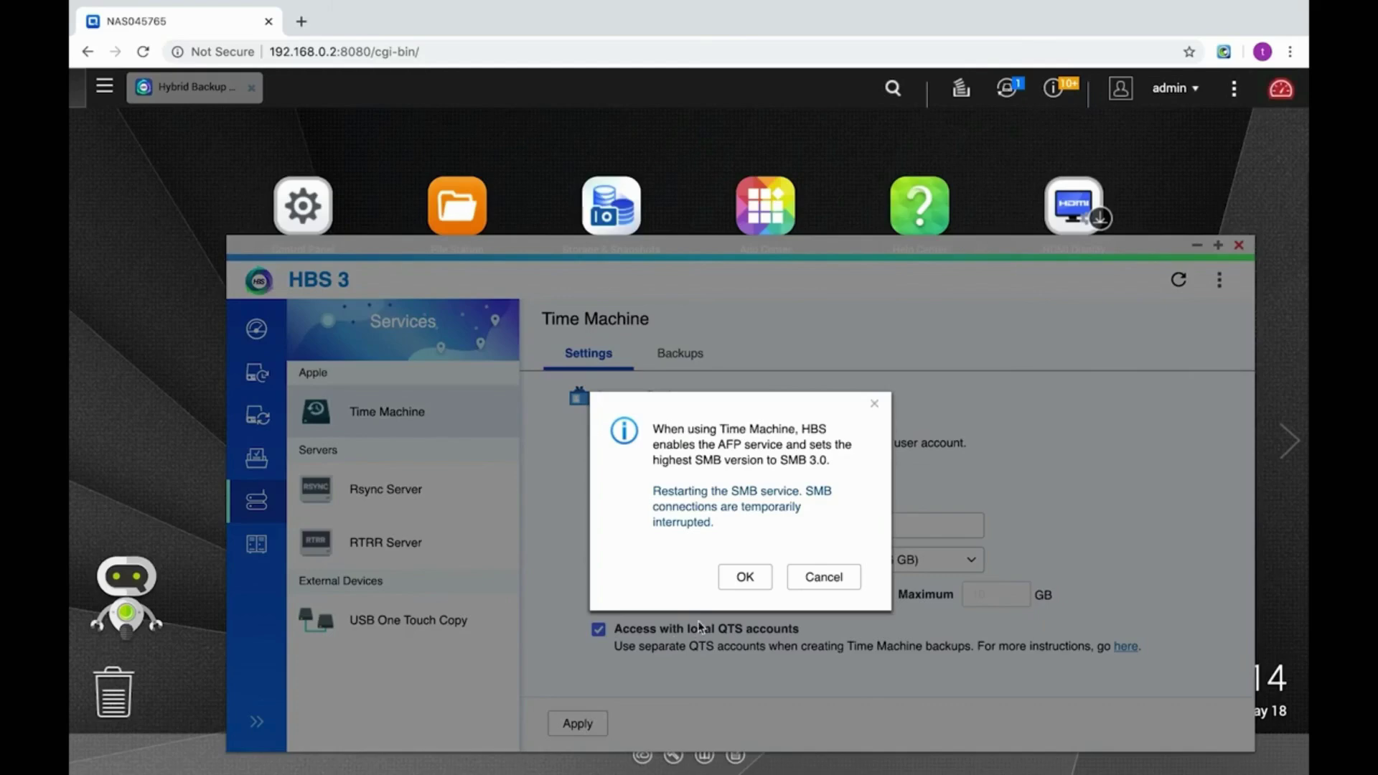
click(745, 579)
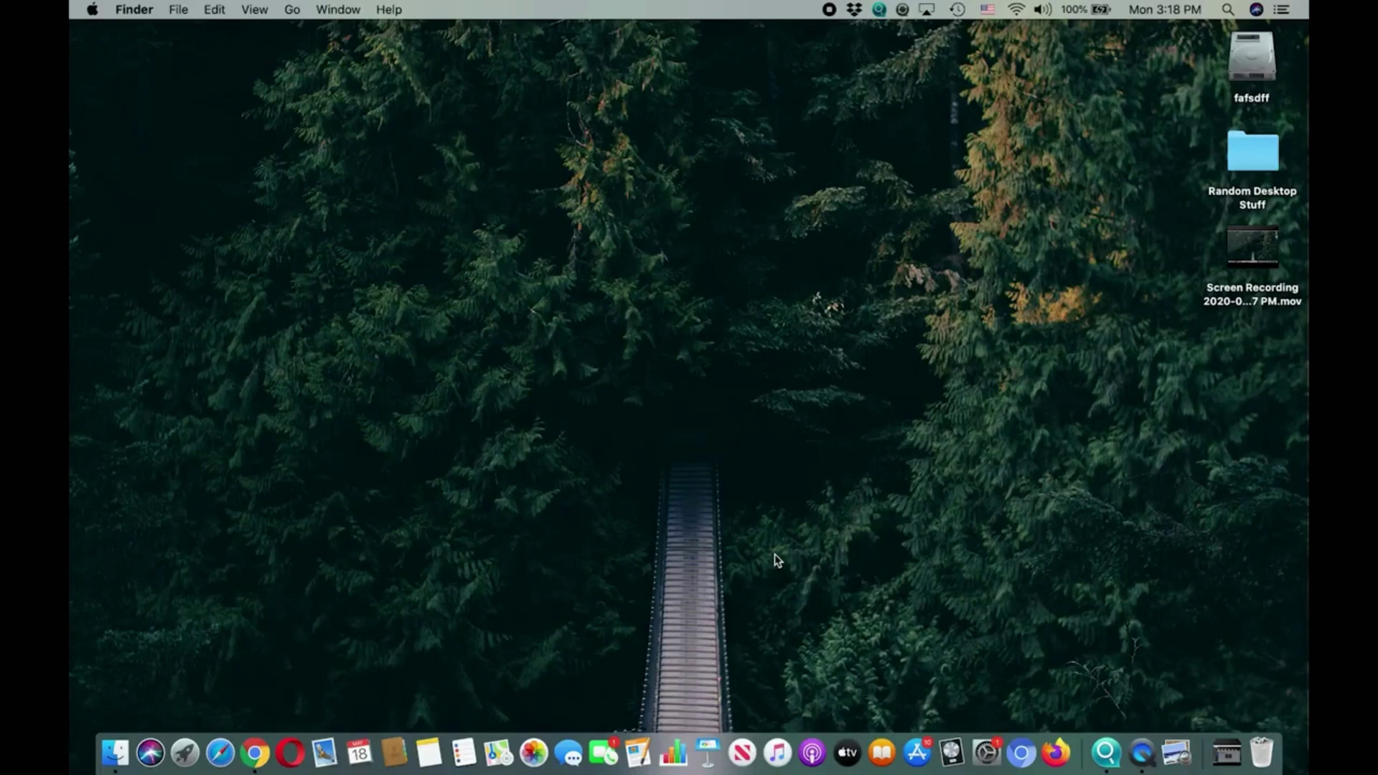
key(super+k)
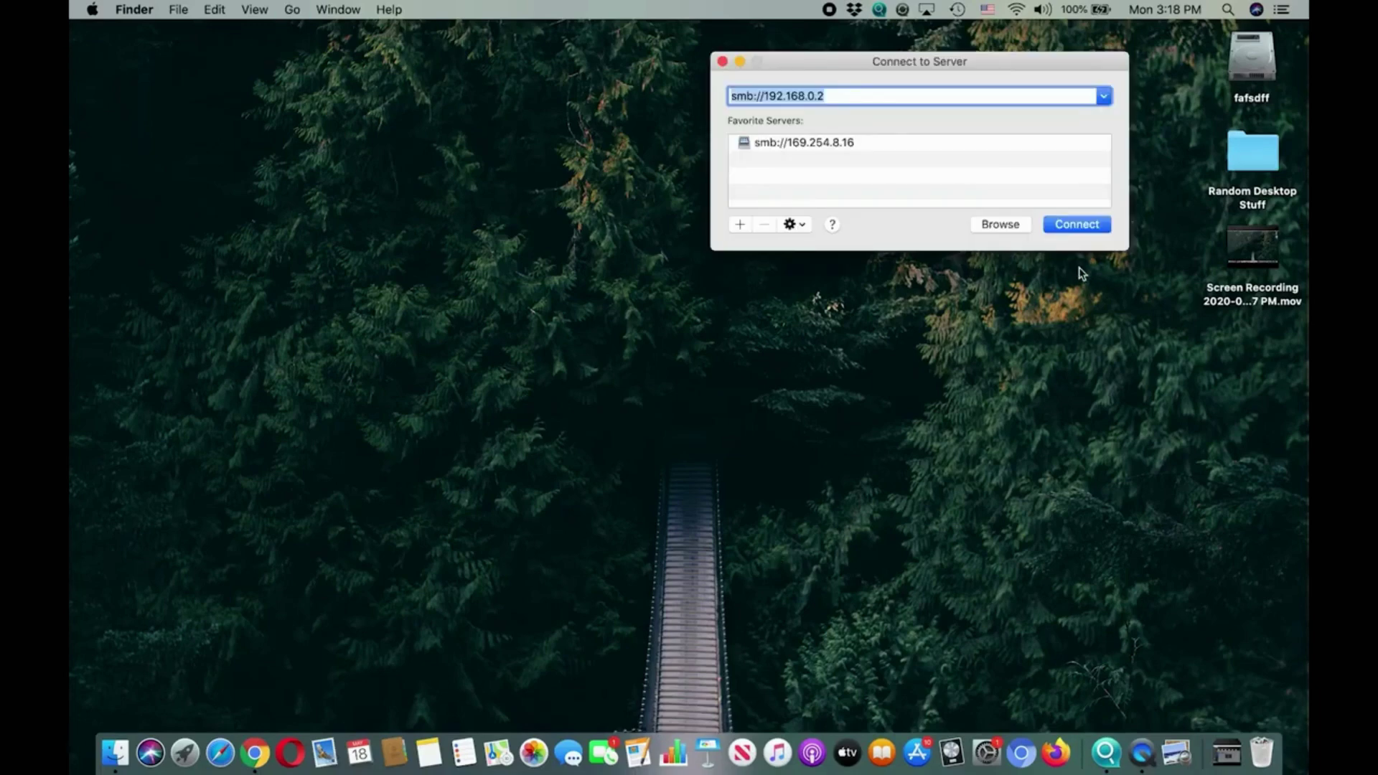
Connect to smb://192.168.0.2 as admin with the administrator password and mount the QNAP College volume.
click(1086, 228)
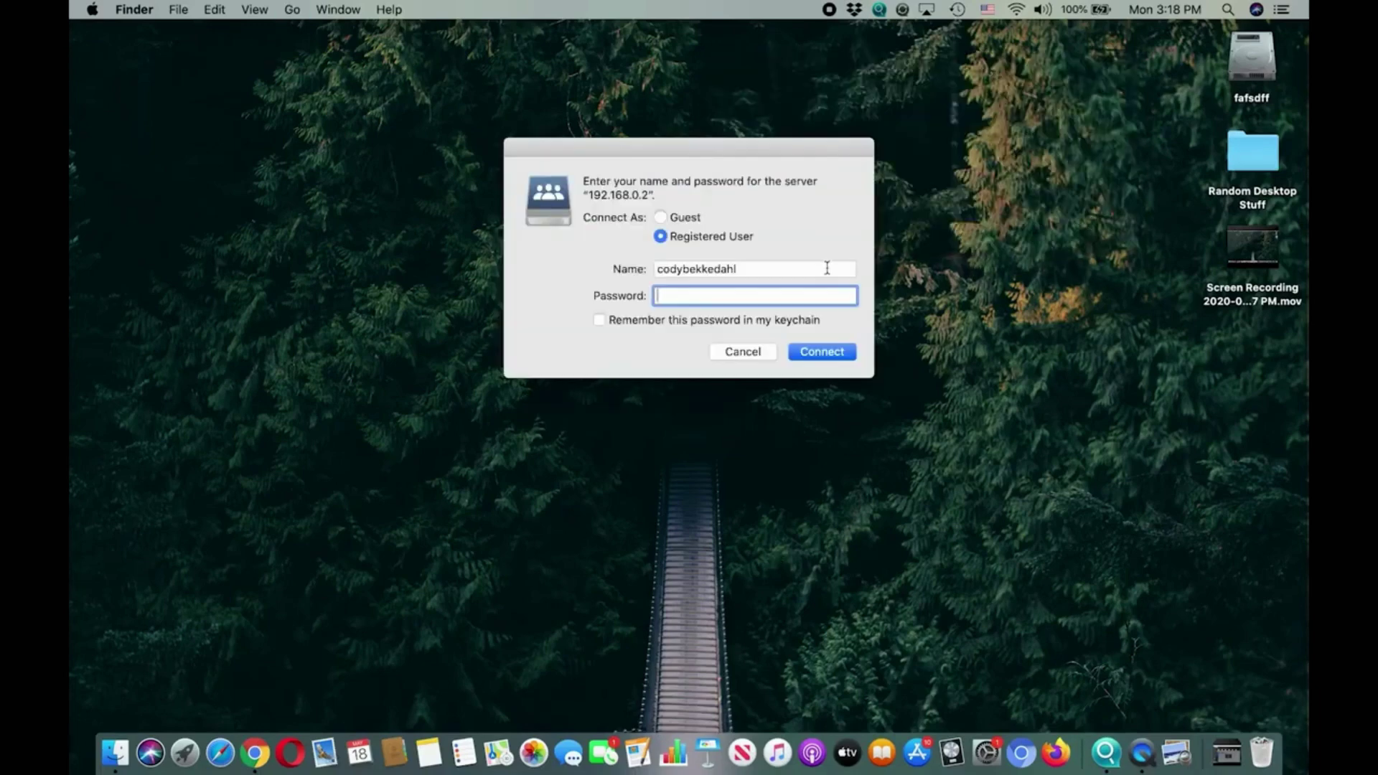
click(821, 267)
text(admin)
key(Tab)
text(•••••••)
click(831, 351)
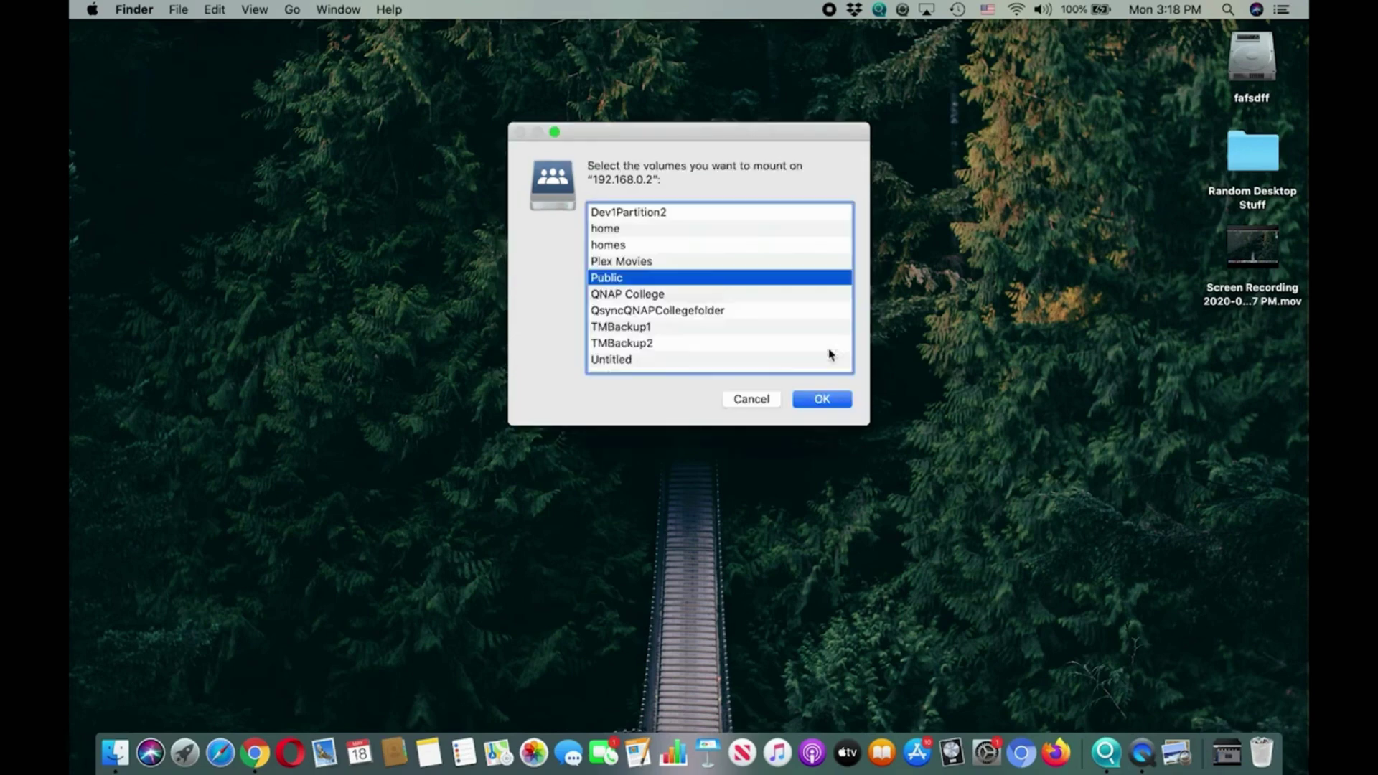
click(715, 295)
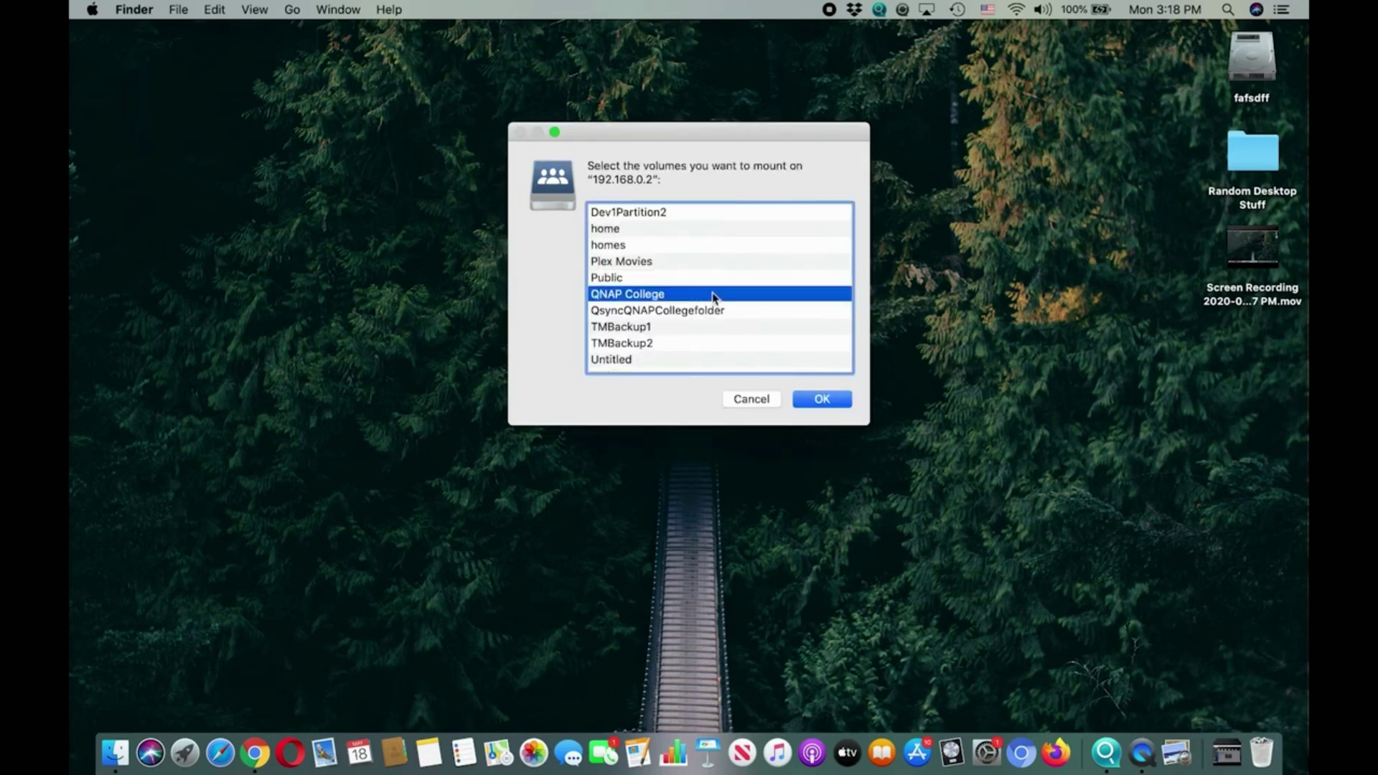
click(815, 397)
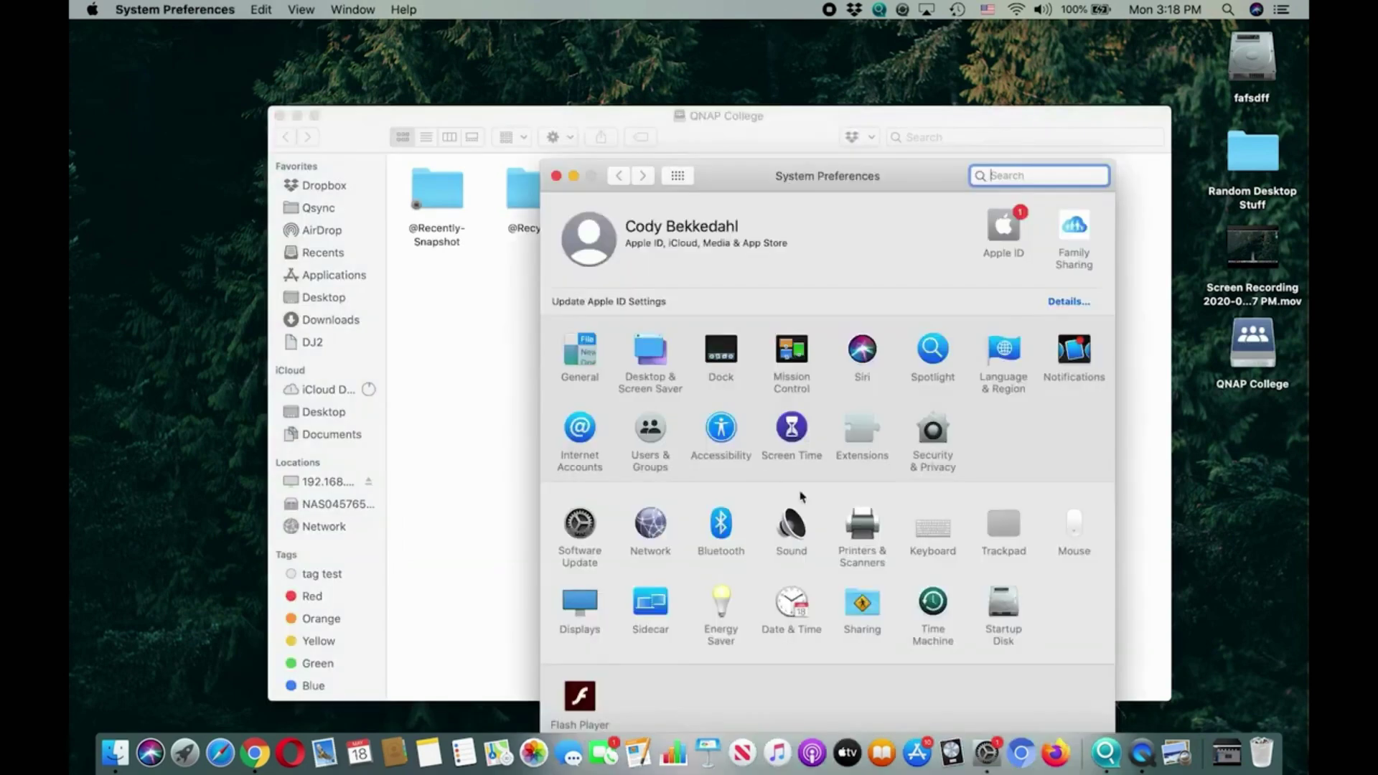
Swap Time Machine's backup disk from TMBackup to QNAP College, connecting with the server password.
click(933, 604)
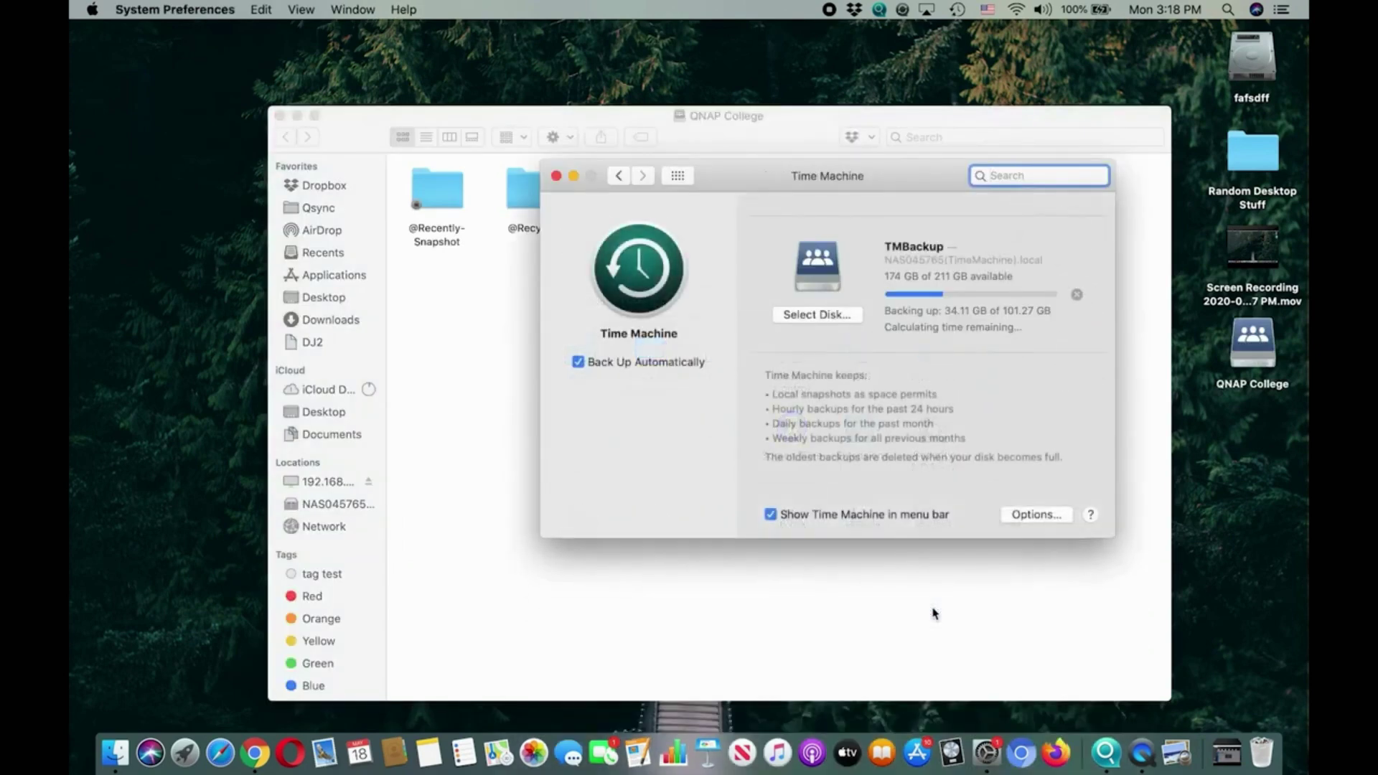
click(819, 316)
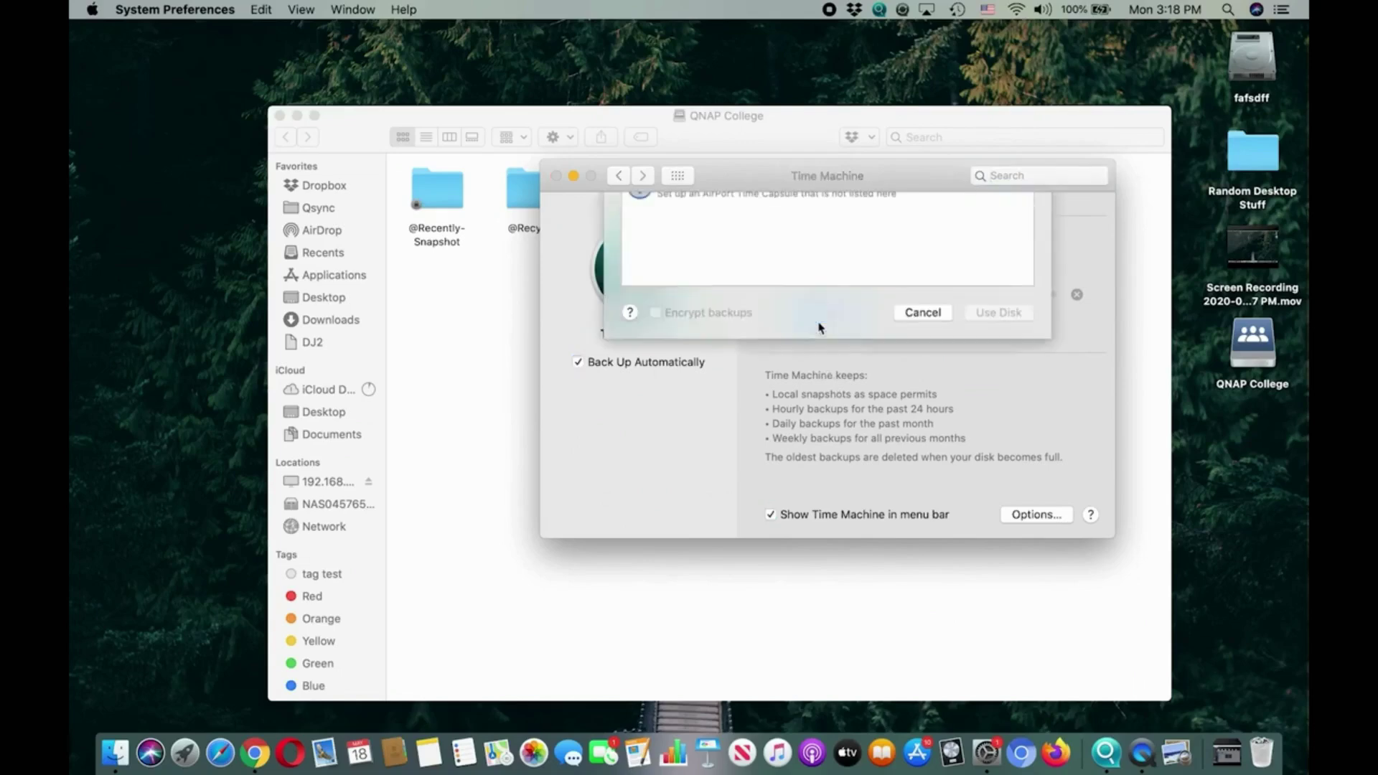
click(718, 322)
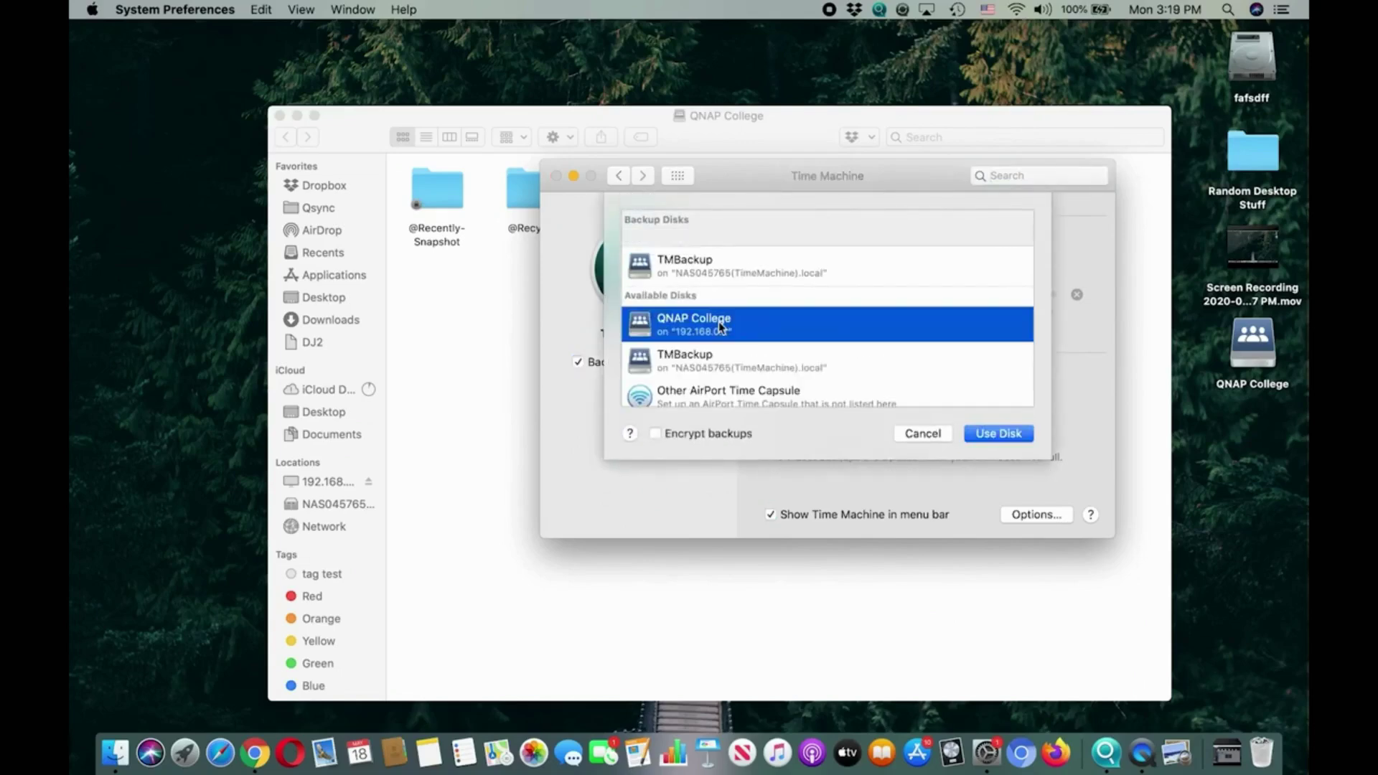
click(1006, 435)
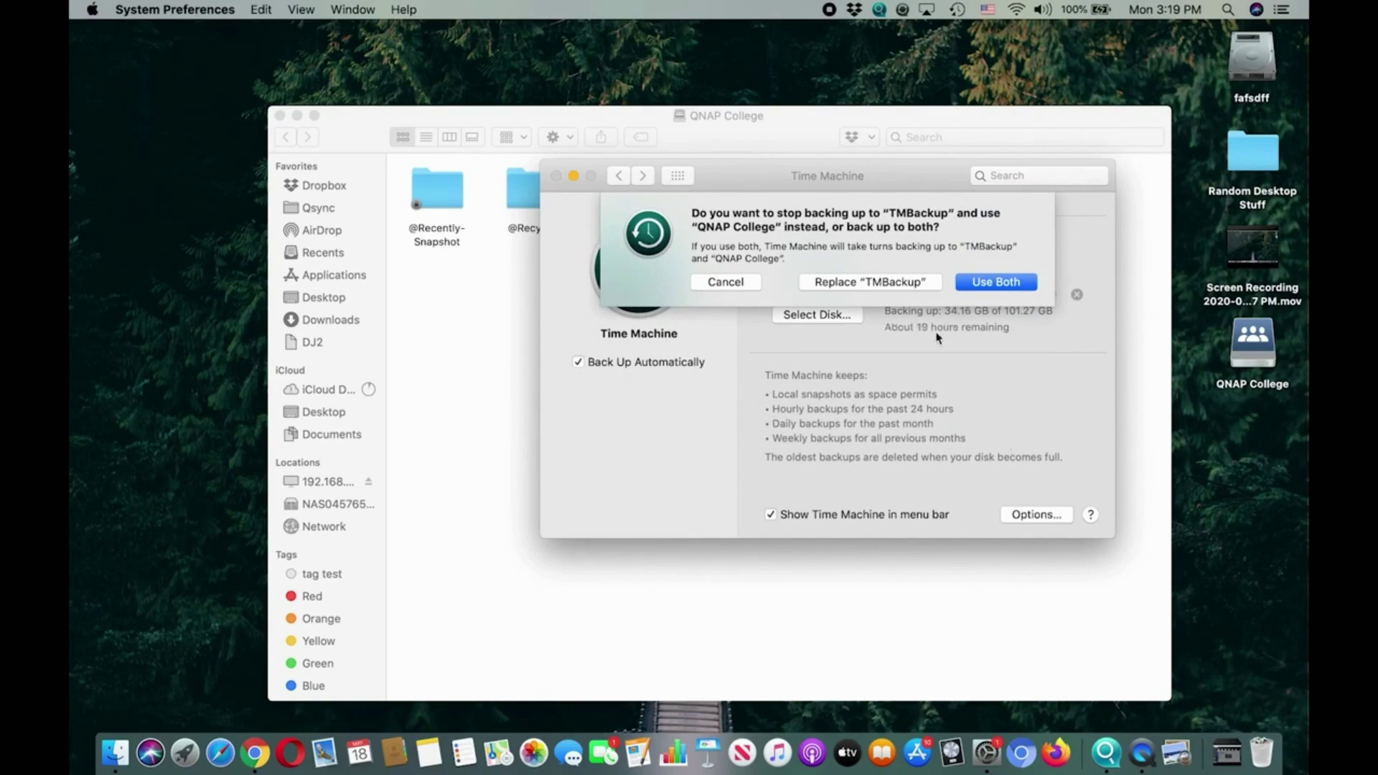
click(910, 286)
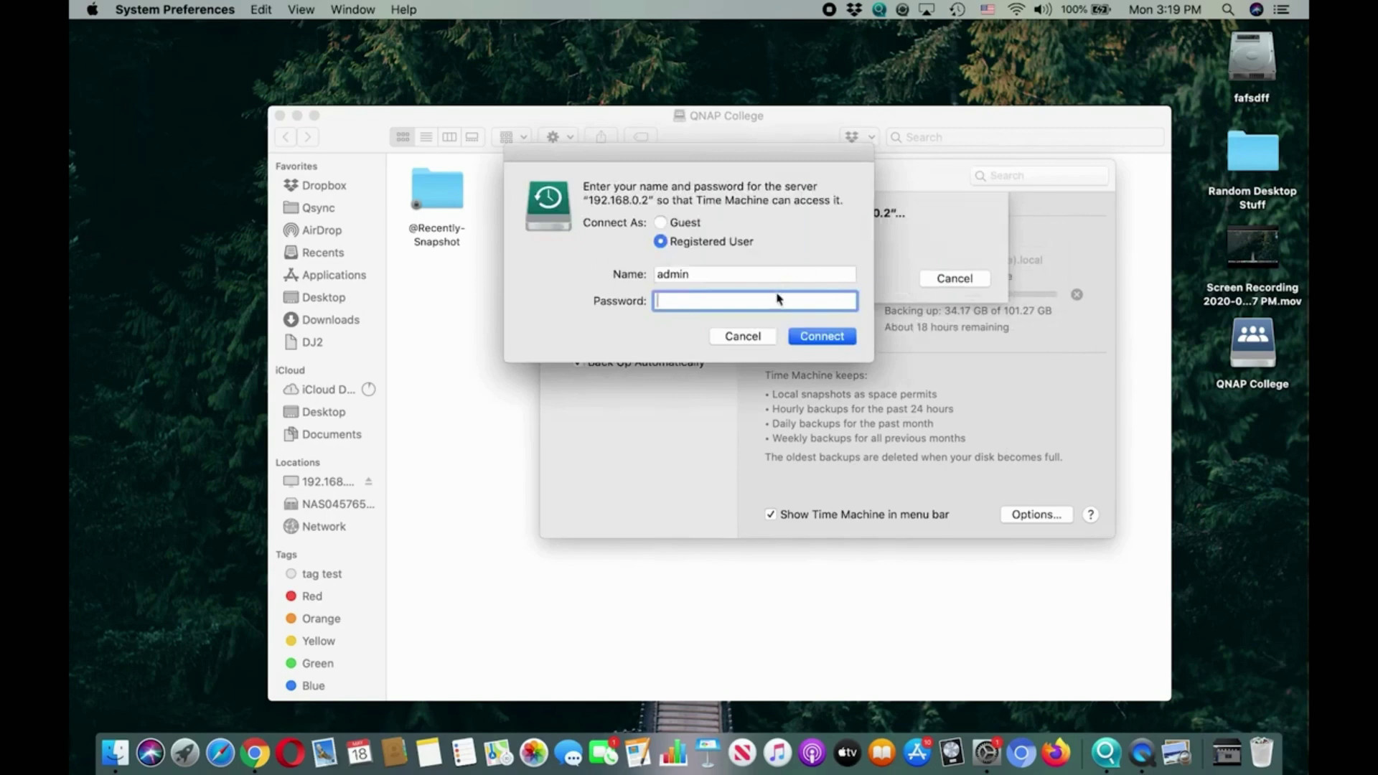
text(••••••)
click(831, 336)
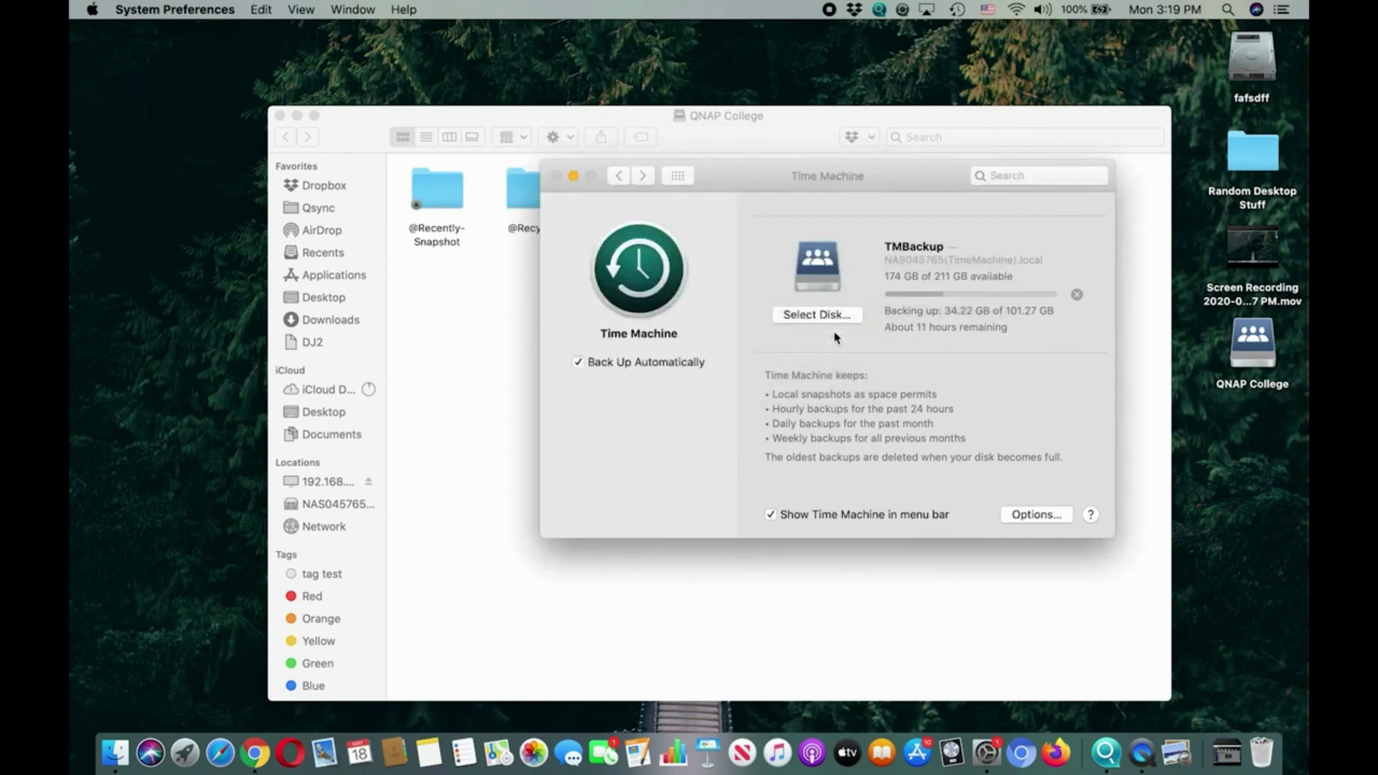